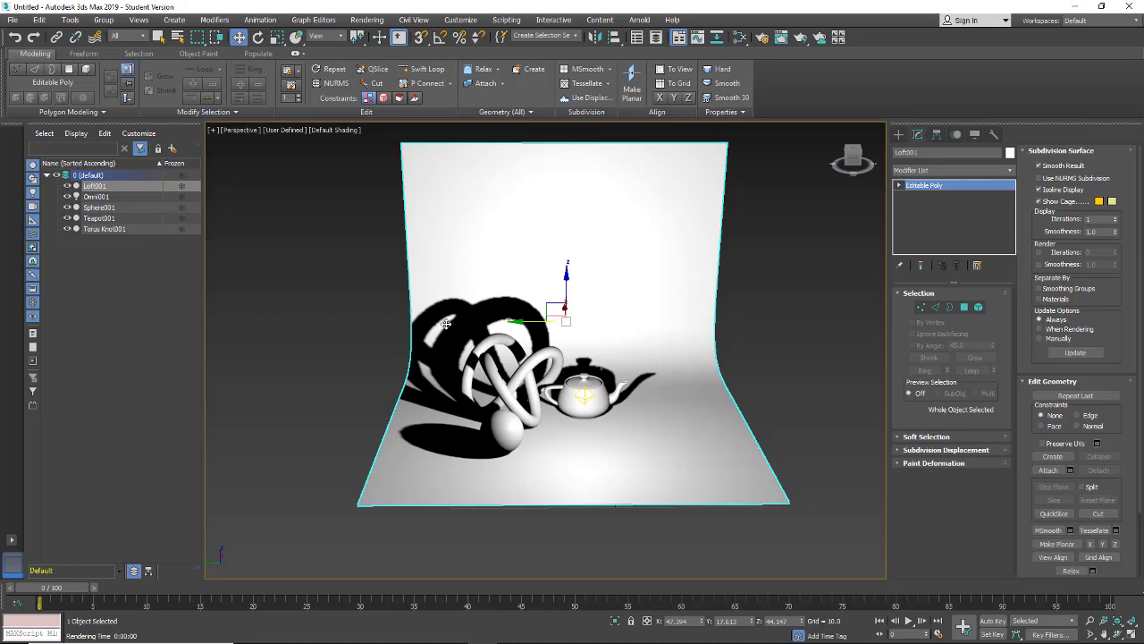
# Select the omni light near the teapot and set its intensity multiplier to 0.23.
pyautogui.keyDown('alt'); pyautogui.moveTo(452, 379); pyautogui.dragTo(524, 386, button='middle'); pyautogui.keyUp('alt')
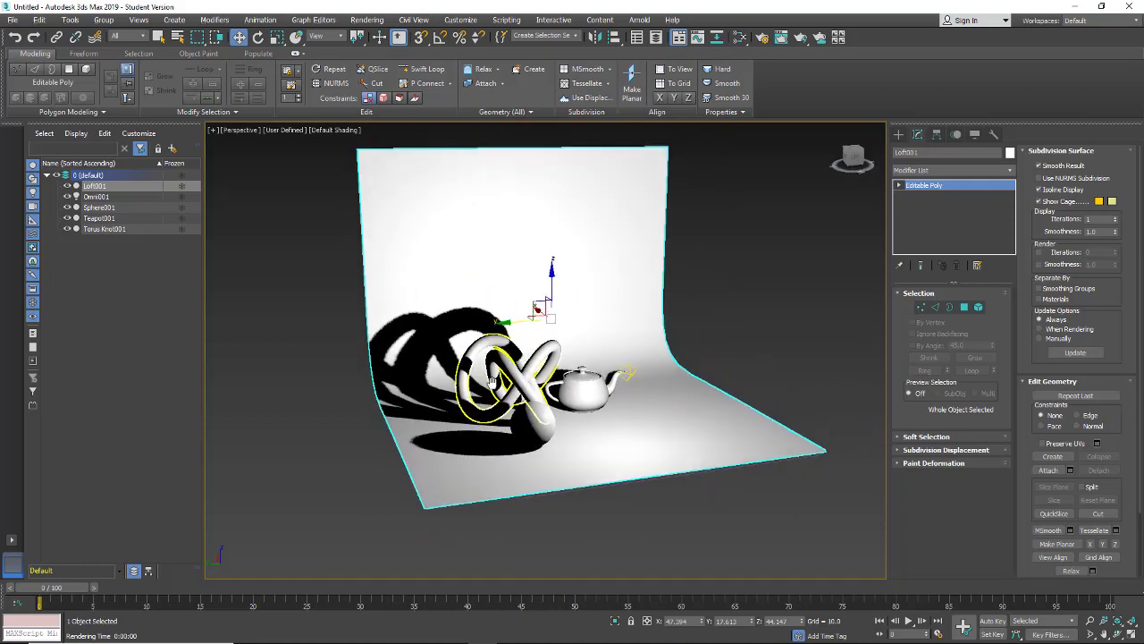
pyautogui.click(631, 374)
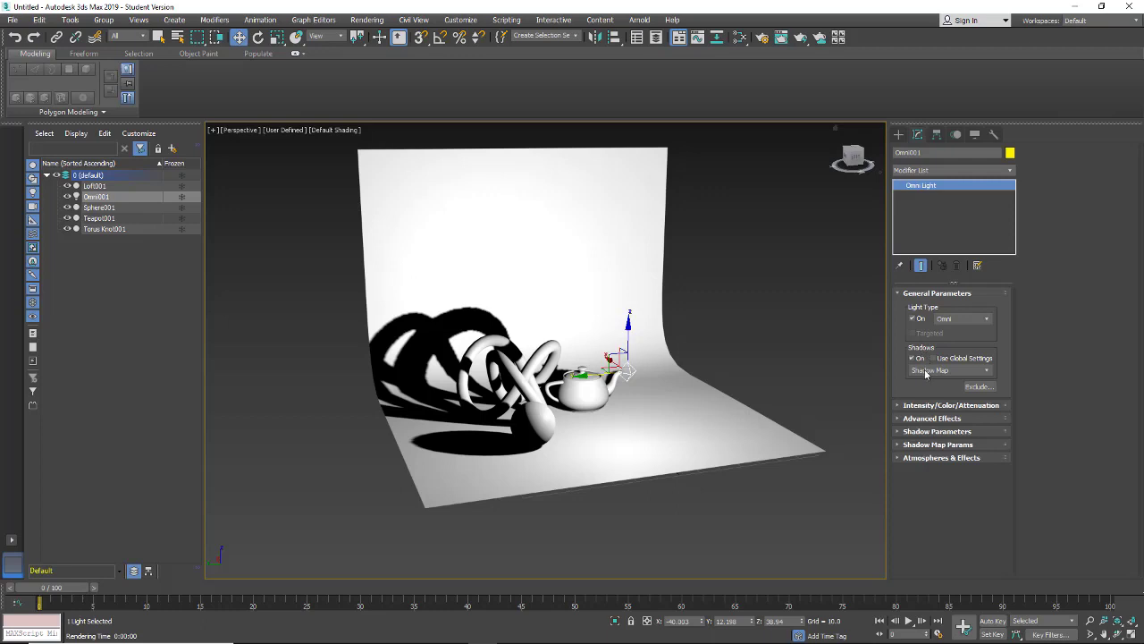
pyautogui.click(898, 407)
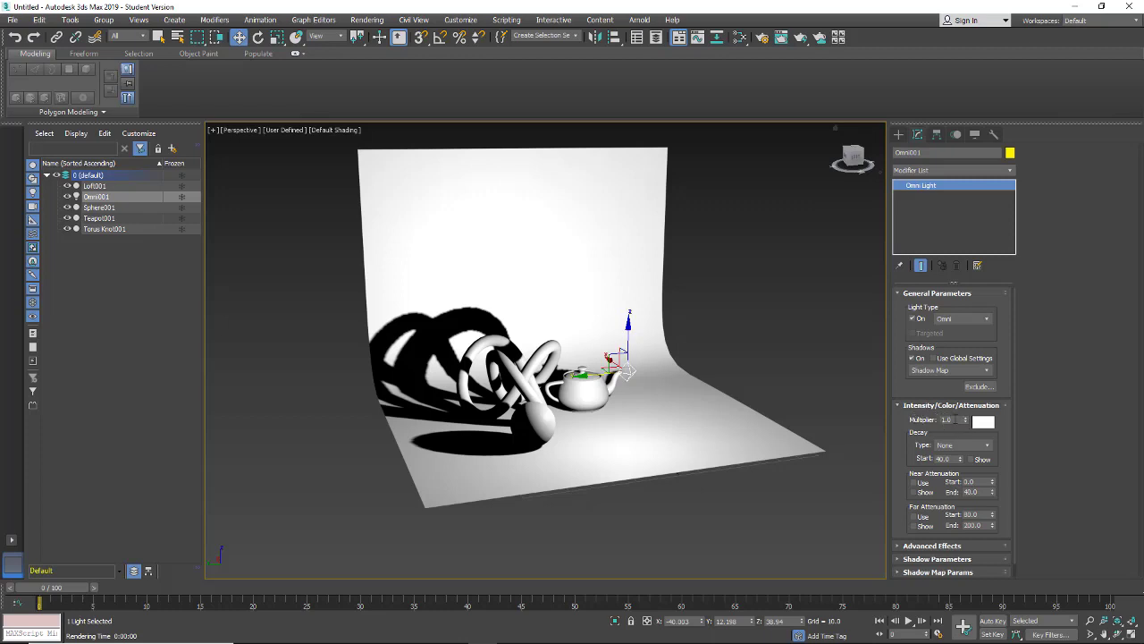
pyautogui.moveTo(967, 420); pyautogui.dragTo(949, 460)
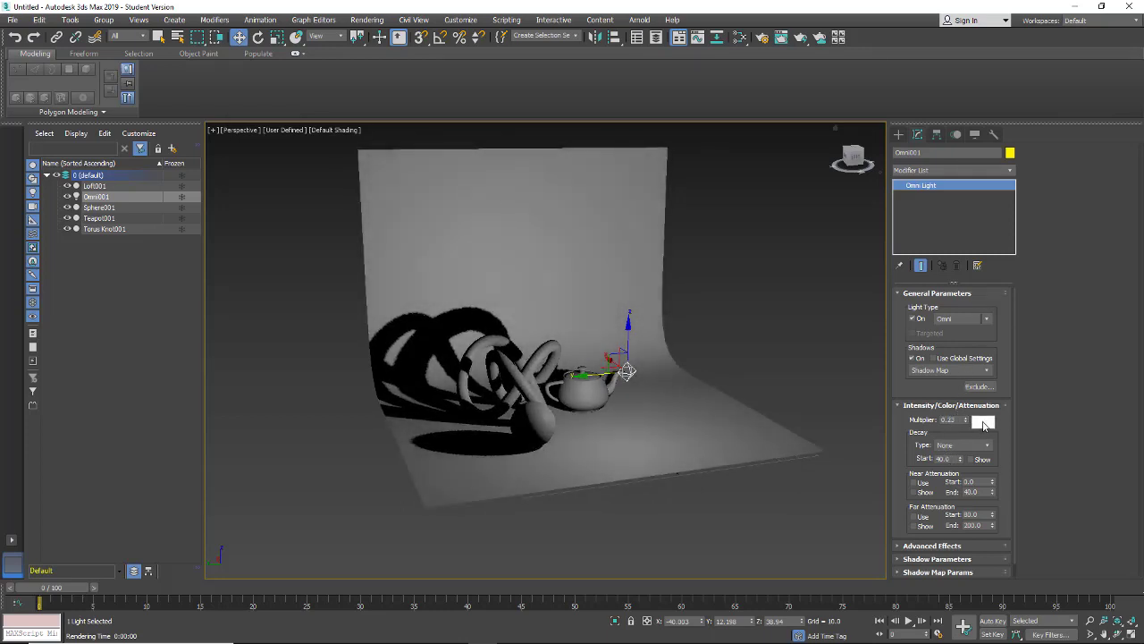
# Try yellow and cyan tints for the light colour and settle on a near-white with red 255, green 255, blue 246.
pyautogui.click(982, 421)
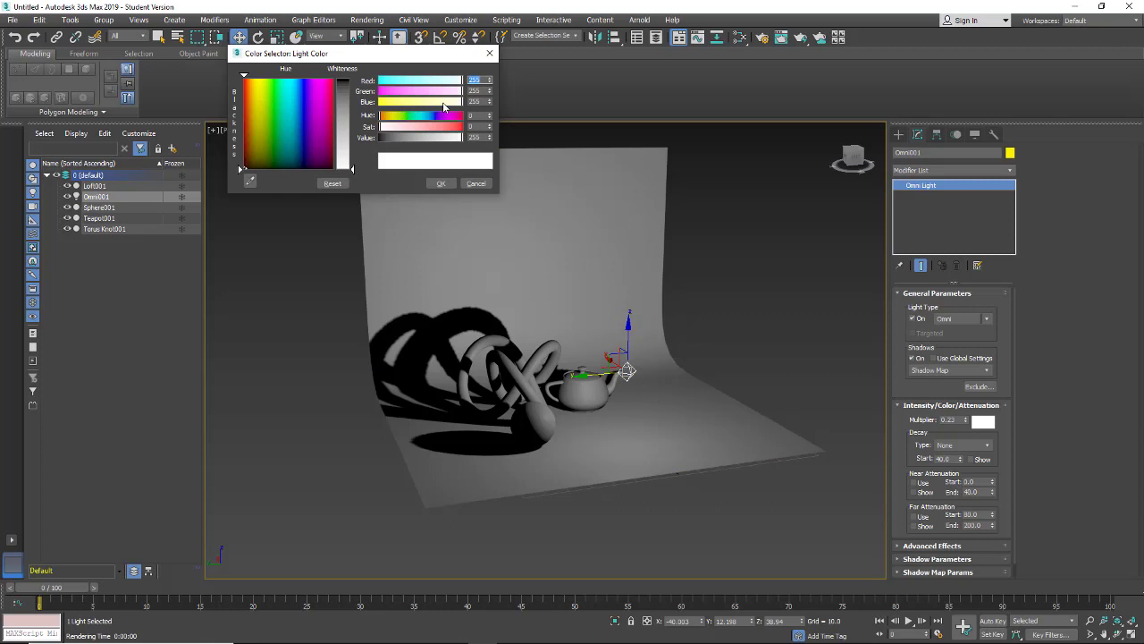
pyautogui.moveTo(444, 106)
pyautogui.mouseDown()
pyautogui.moveTo(402, 106)
pyautogui.moveTo(447, 103)
pyautogui.mouseUp()
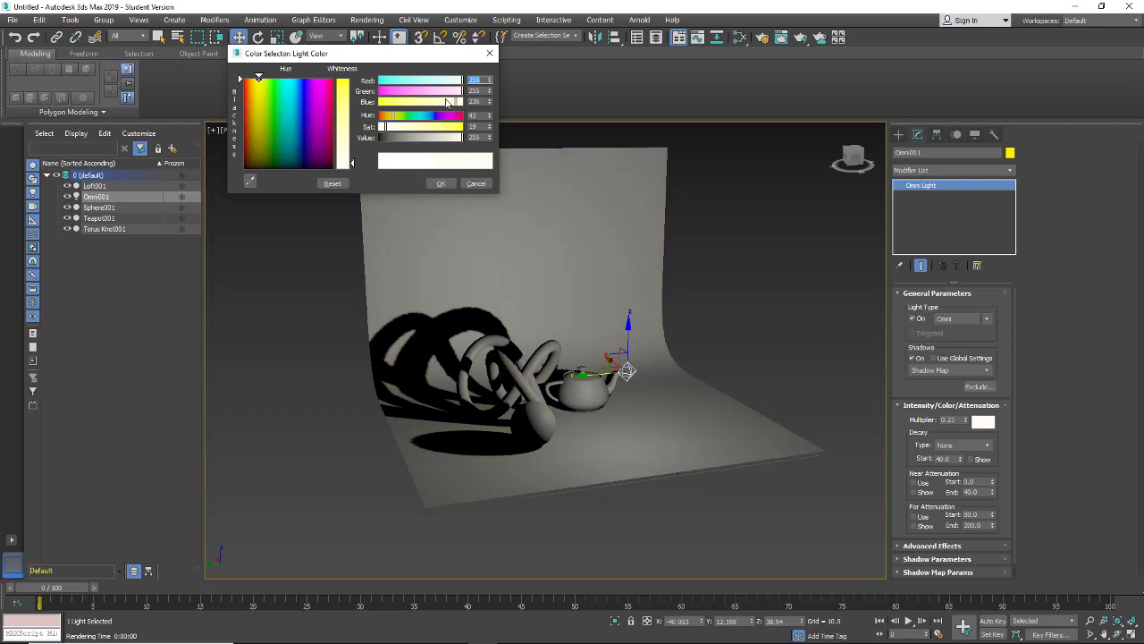
pyautogui.click(398, 82)
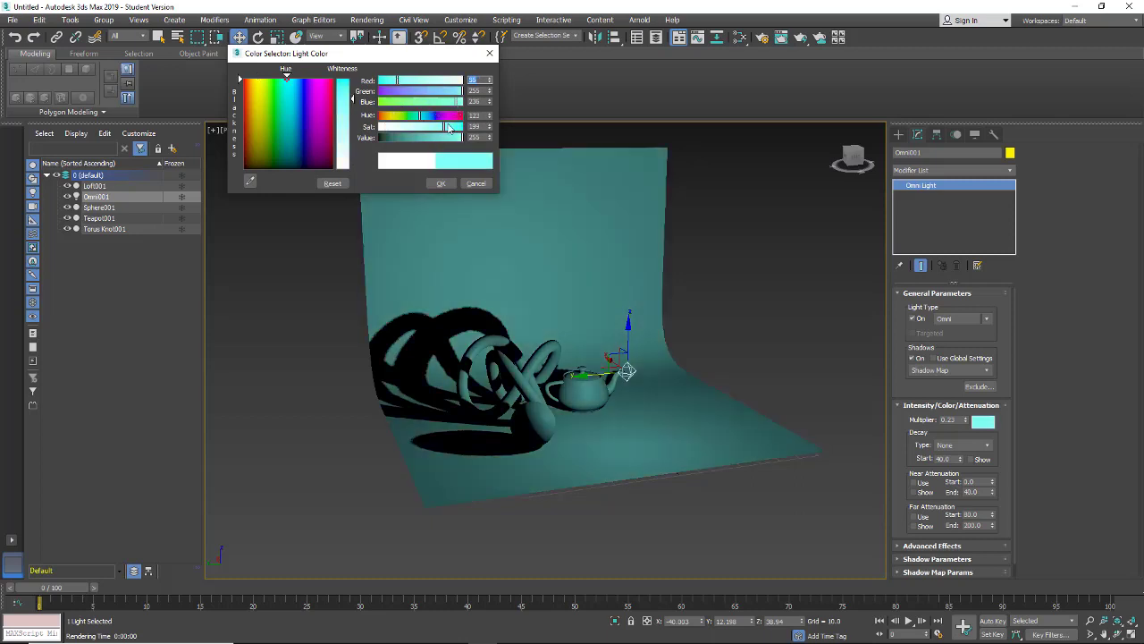
pyautogui.moveTo(446, 130); pyautogui.dragTo(395, 129)
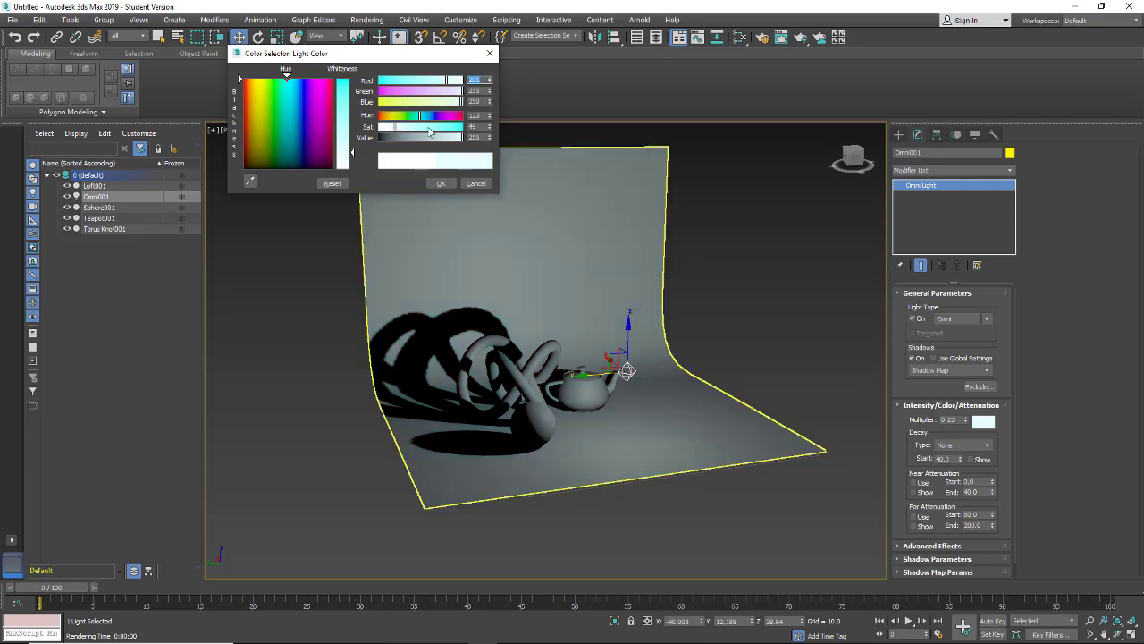
pyautogui.moveTo(413, 127); pyautogui.dragTo(407, 128)
pyautogui.moveTo(453, 84); pyautogui.dragTo(463, 83)
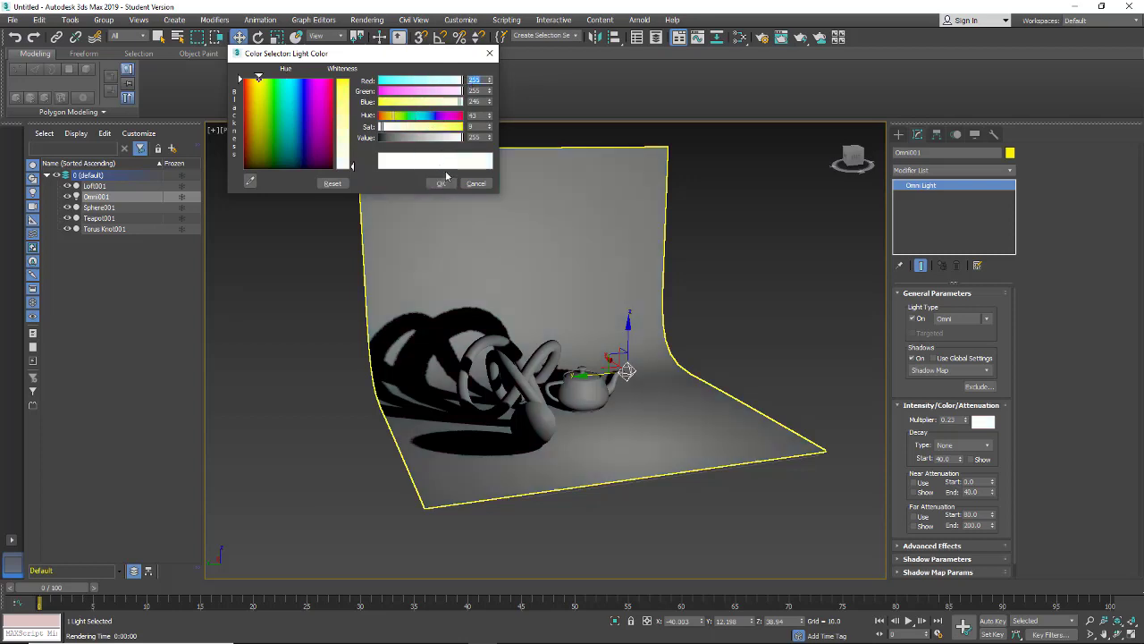
pyautogui.click(441, 183)
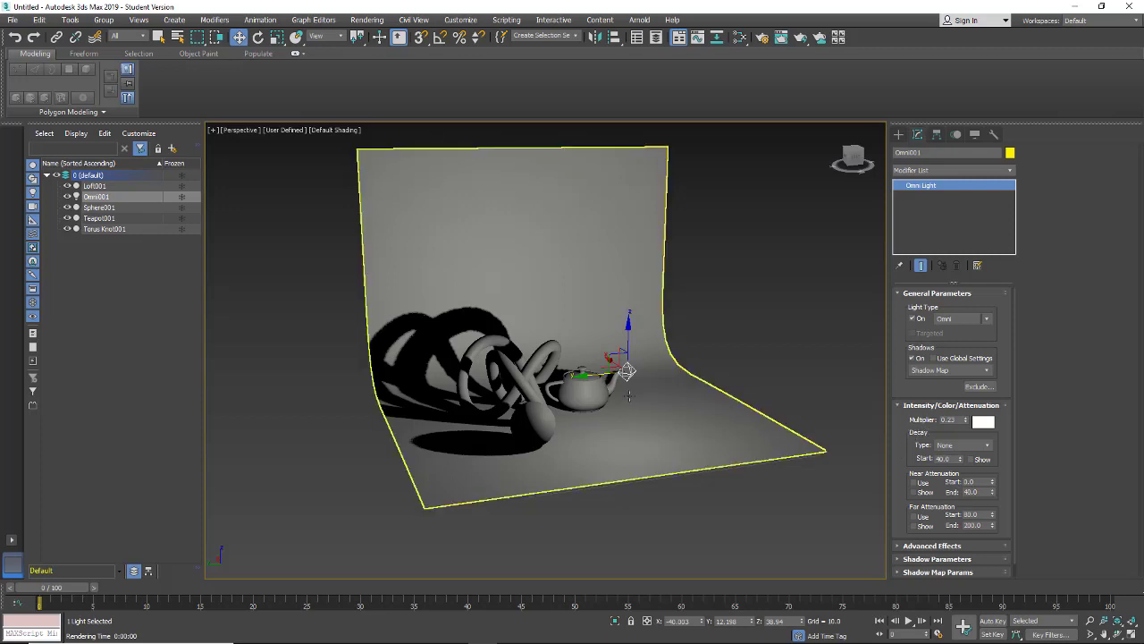
# Set the light's decay type to Inverse and move the light outside the backdrop, to about Y -77, Z 36.
pyautogui.moveTo(627, 344); pyautogui.dragTo(642, 394)
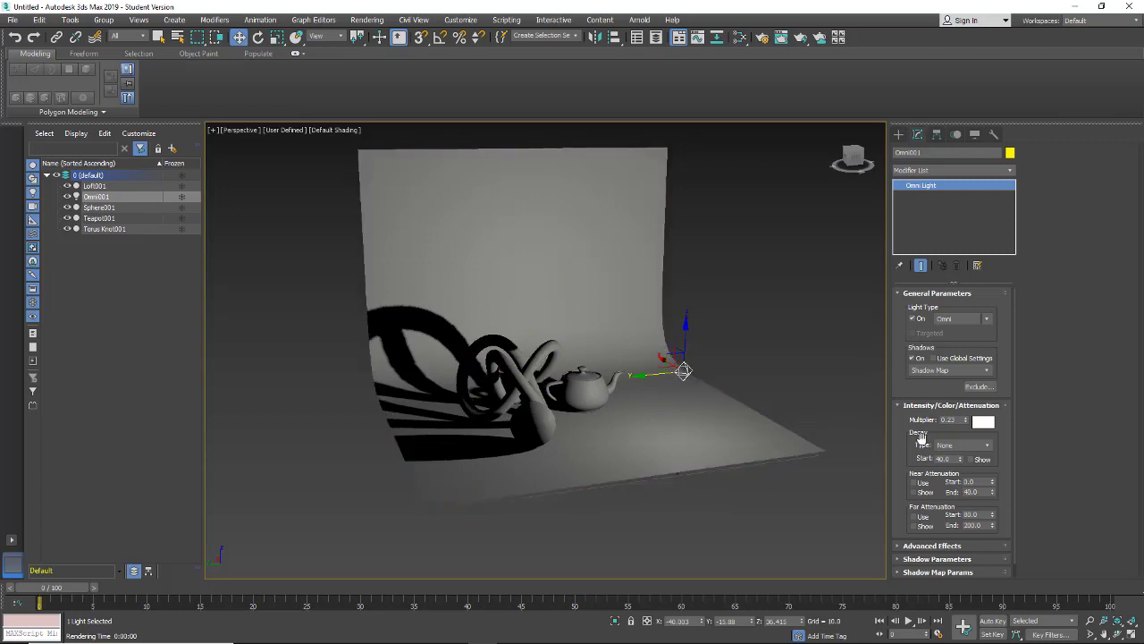
pyautogui.click(982, 447)
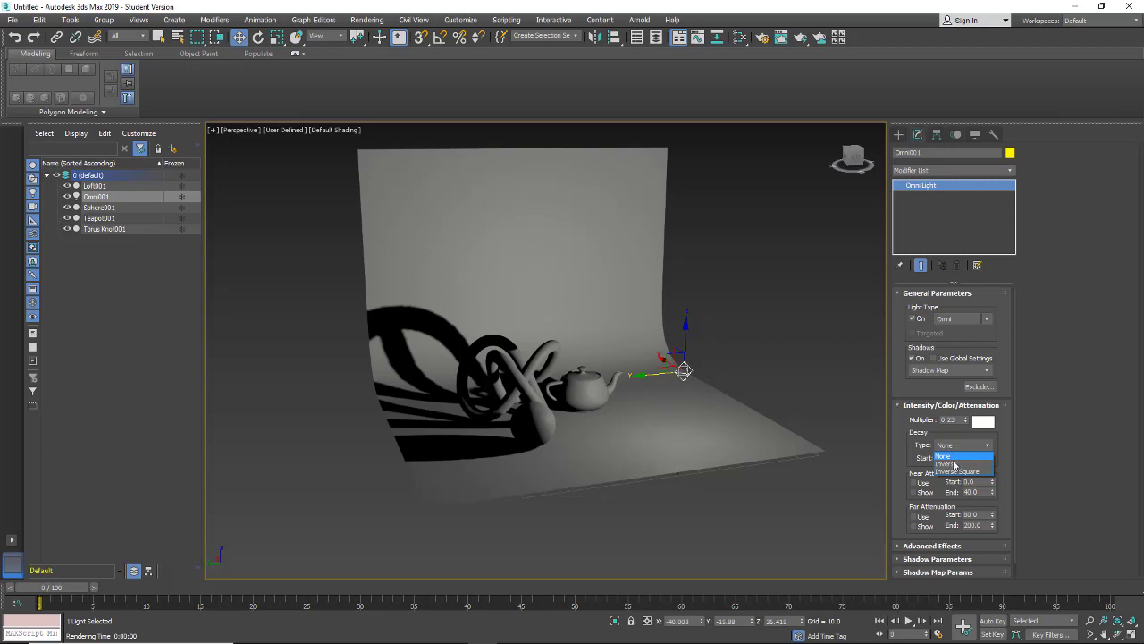
pyautogui.click(955, 464)
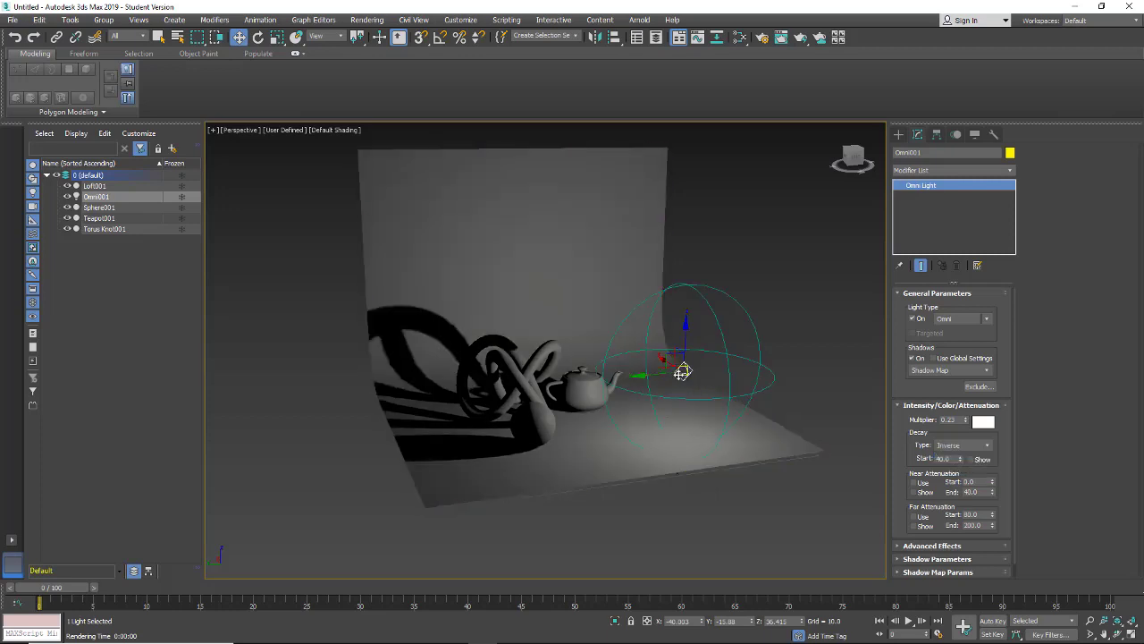
pyautogui.moveTo(640, 375); pyautogui.dragTo(754, 355)
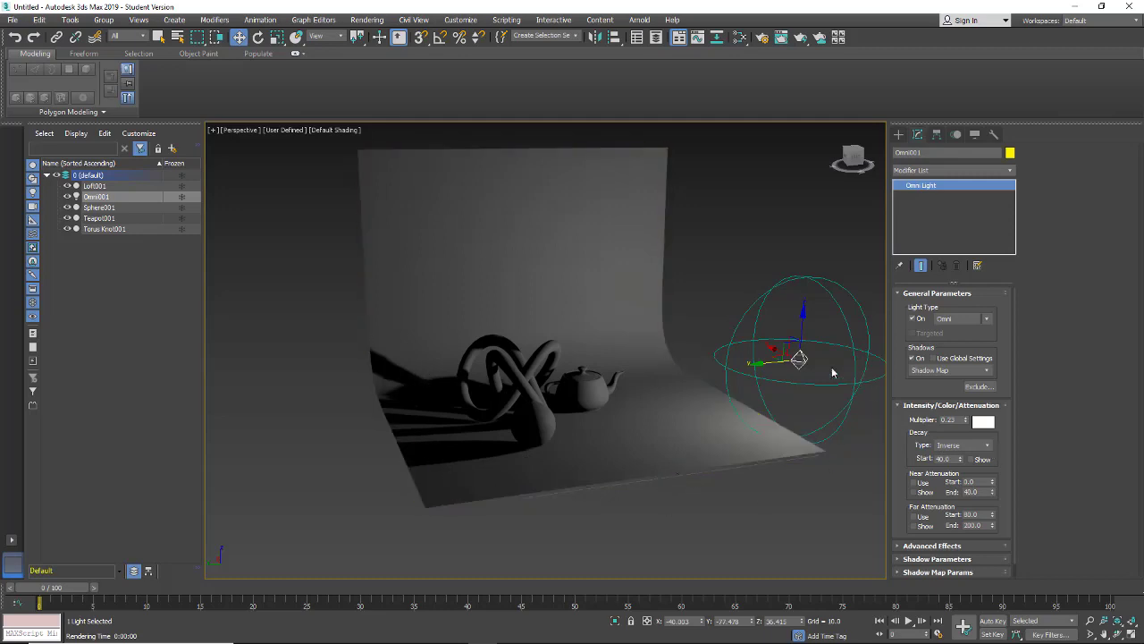
# Change the light's decay type to Inverse Square with a decay start of 47.6.
pyautogui.click(973, 446)
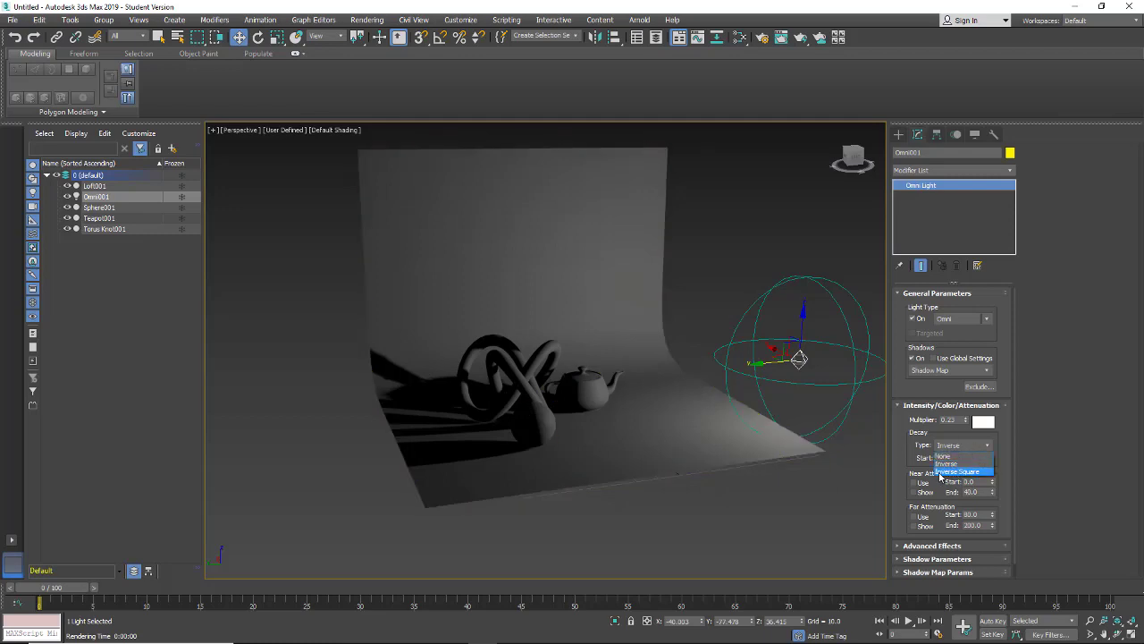
pyautogui.click(953, 472)
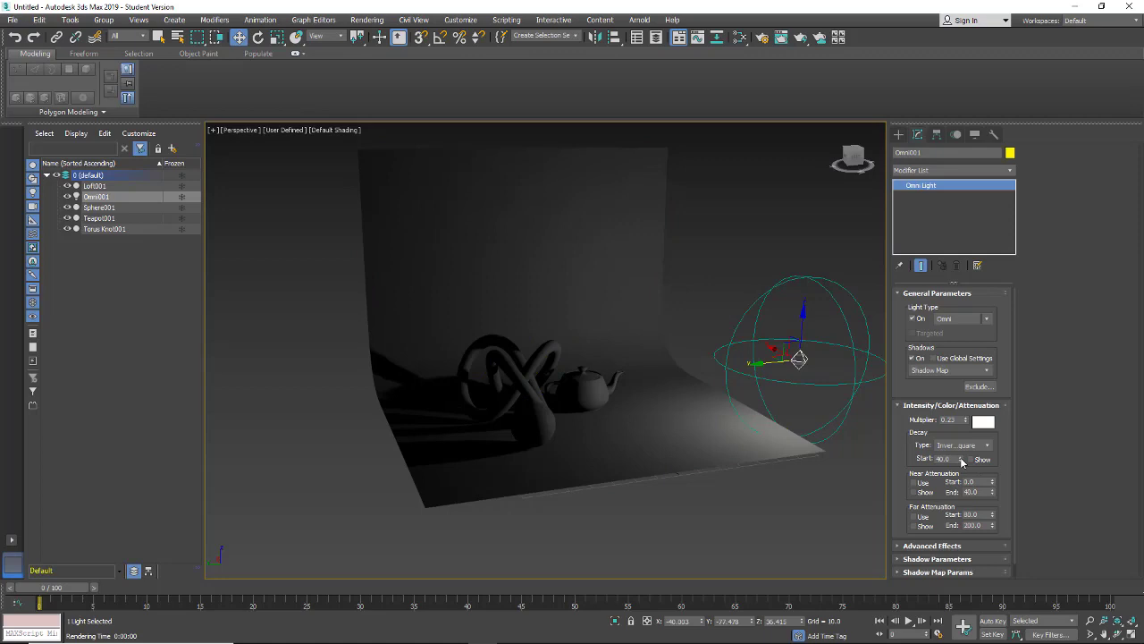
pyautogui.moveTo(961, 461)
pyautogui.mouseDown()
pyautogui.moveTo(967, 322)
pyautogui.moveTo(946, 460)
pyautogui.mouseUp()
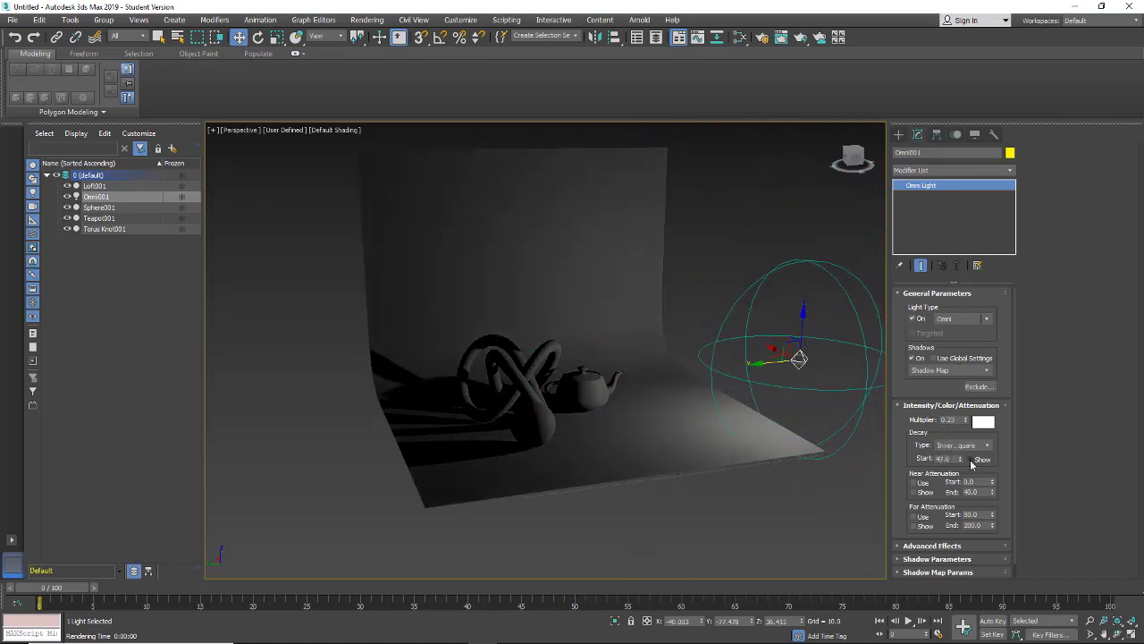
# Turn on the decay range display, compare it with the light deselected, and turn the display off again.
pyautogui.click(972, 459)
pyautogui.click(708, 455)
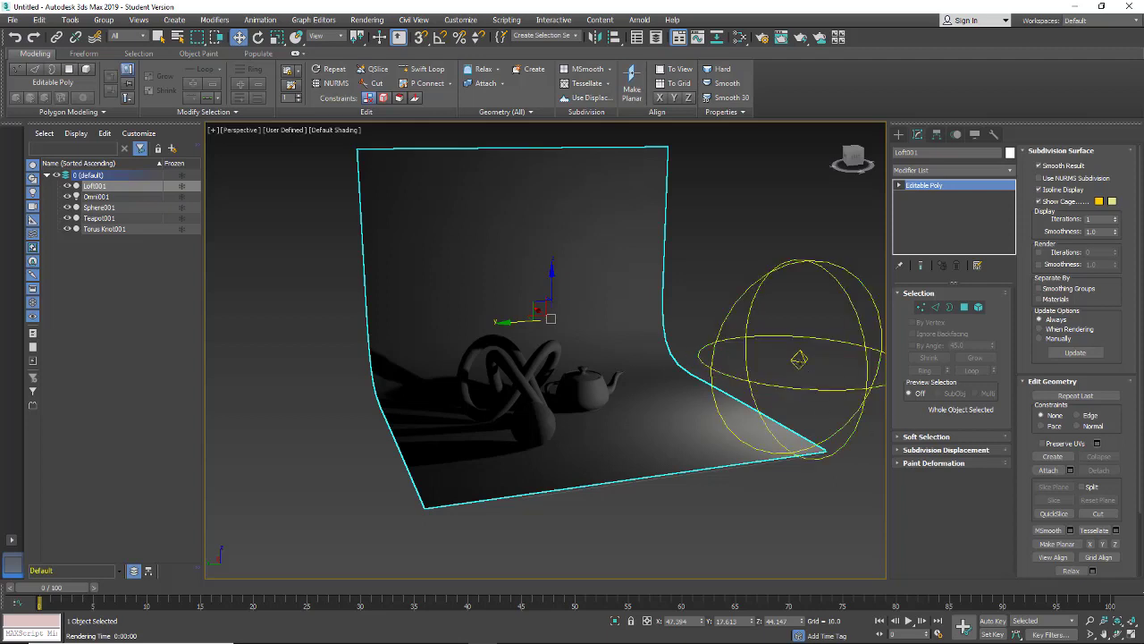
pyautogui.click(801, 362)
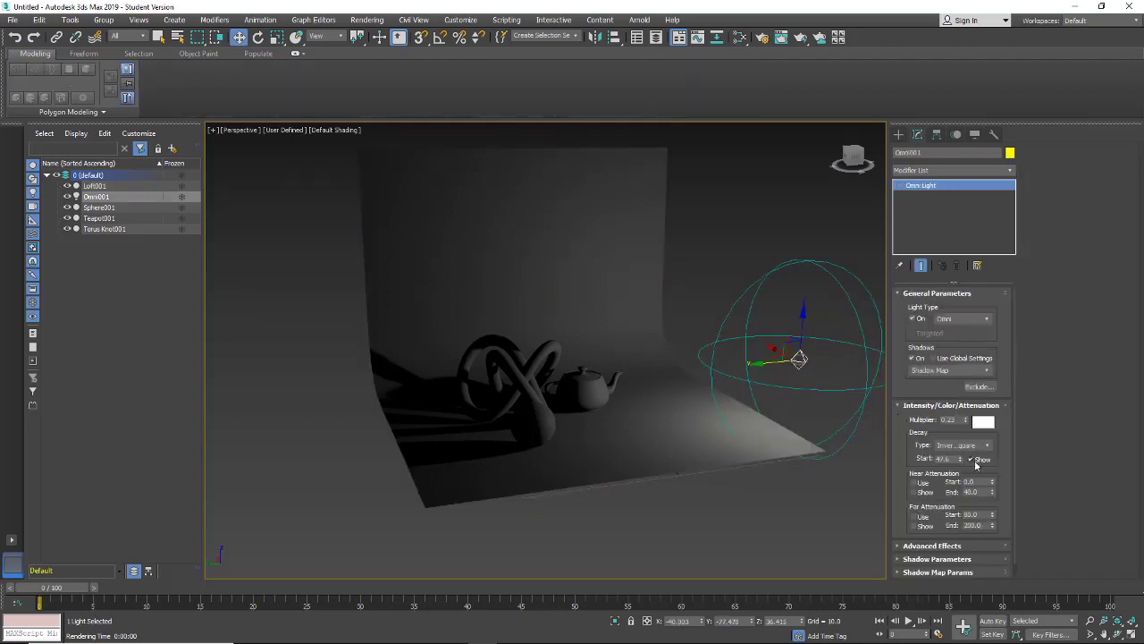
pyautogui.click(658, 416)
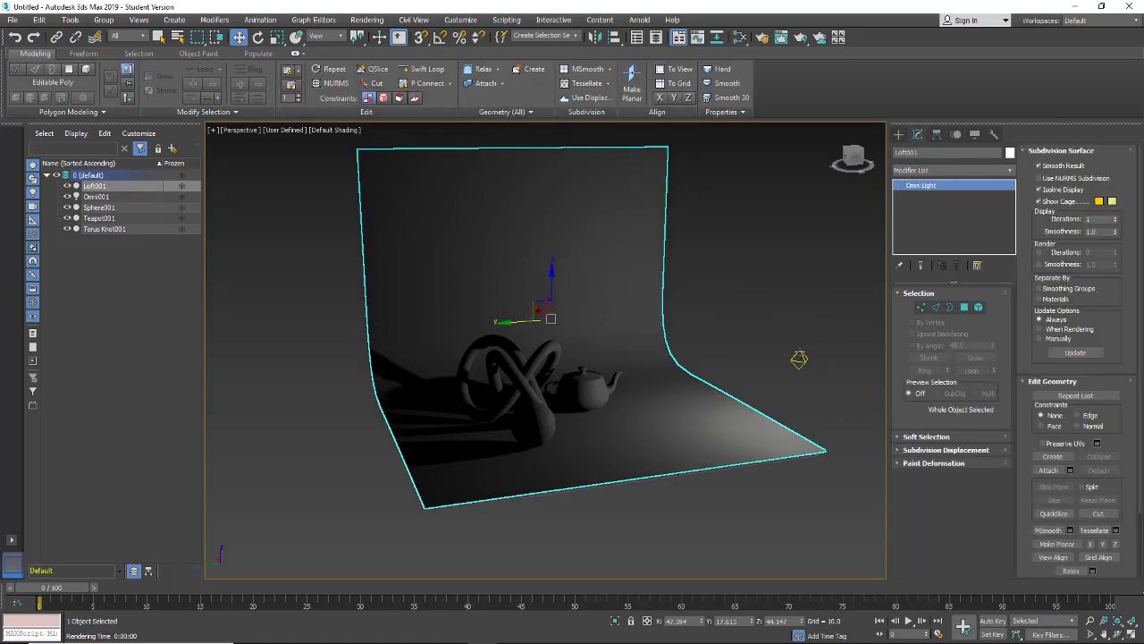
pyautogui.click(798, 359)
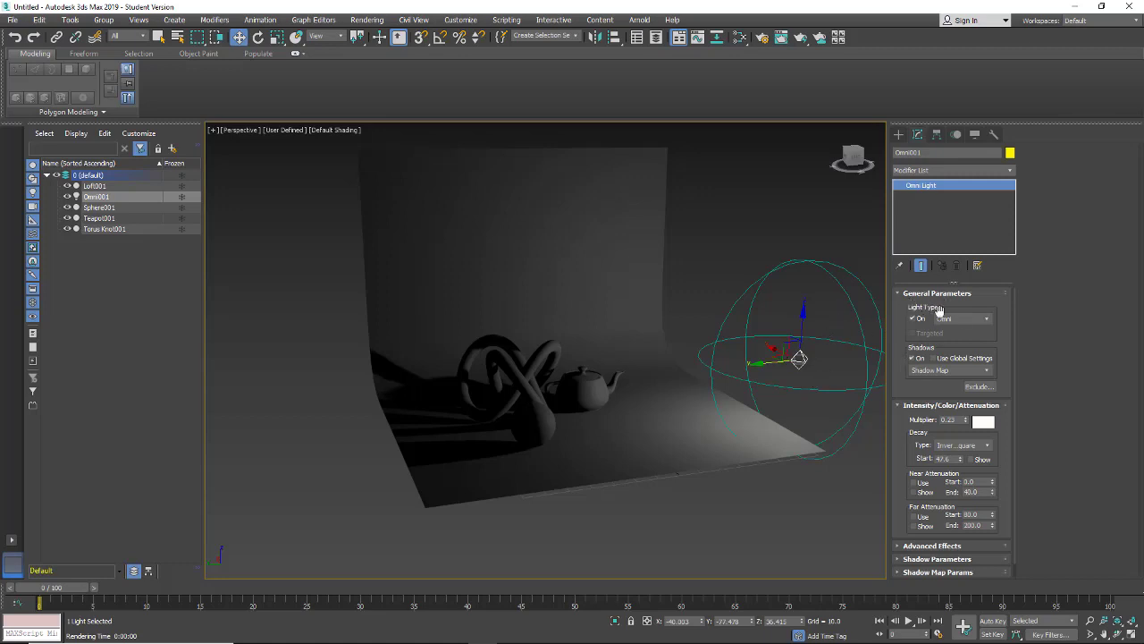
# Change the light type to Spot and rotate it about 84° on X and -26° on Z toward the torus knot and teapot.
pyautogui.click(981, 322)
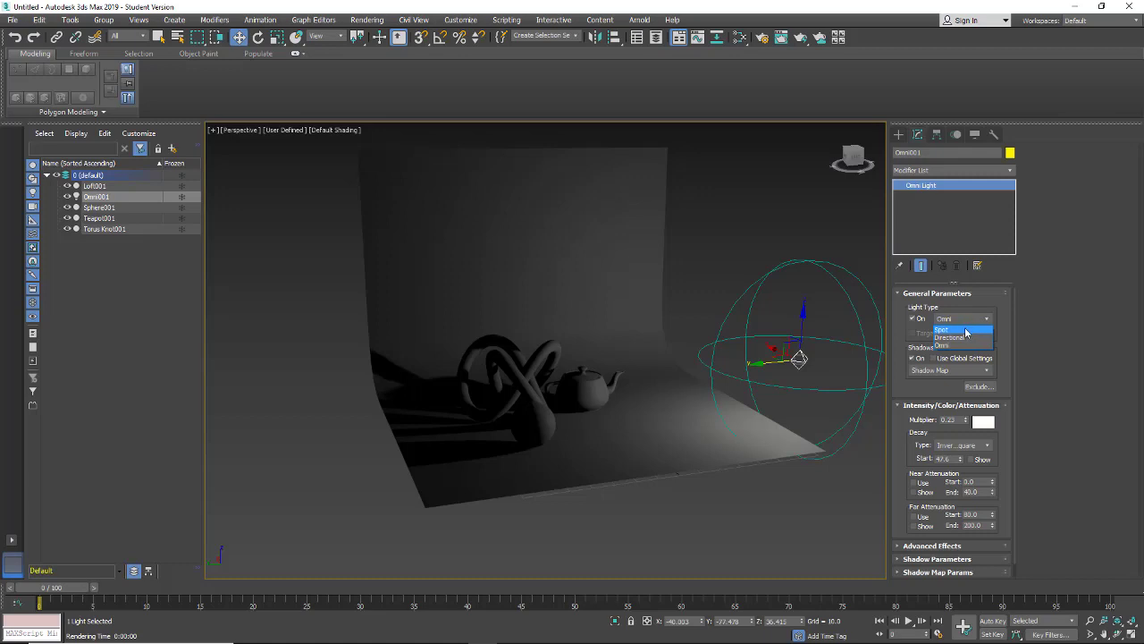
pyautogui.click(966, 331)
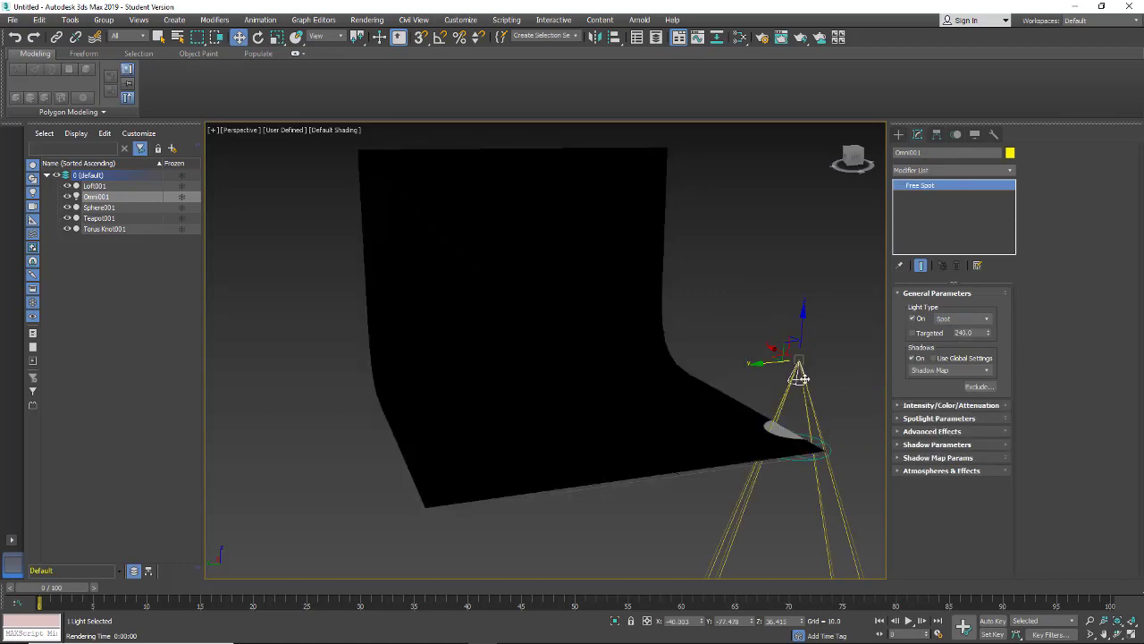
pyautogui.click(258, 37)
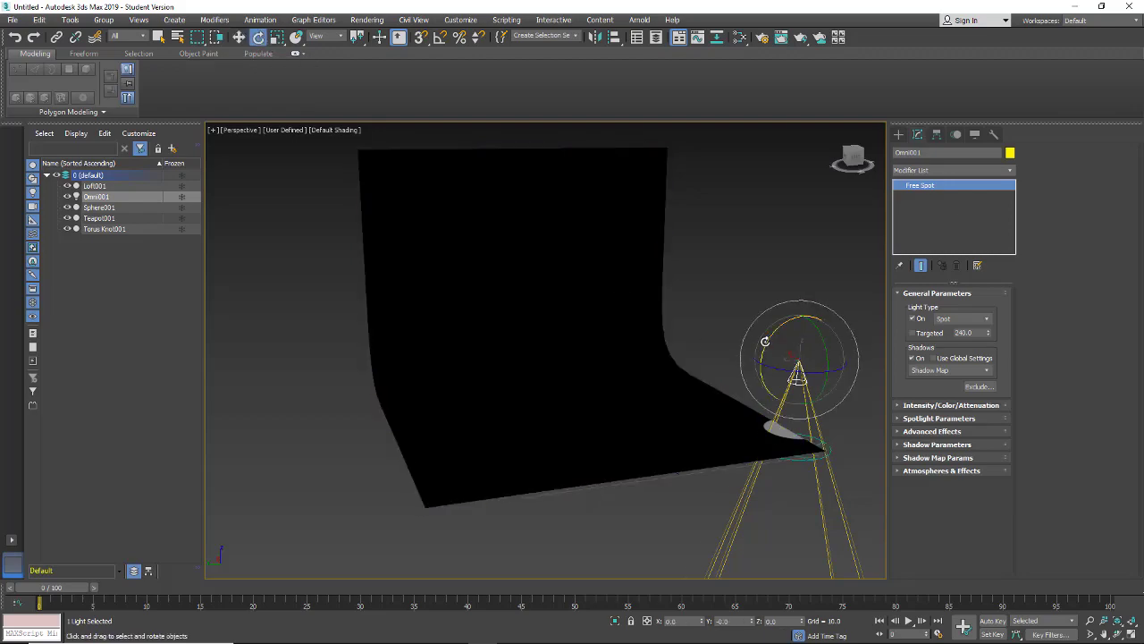
pyautogui.moveTo(765, 341); pyautogui.dragTo(842, 271)
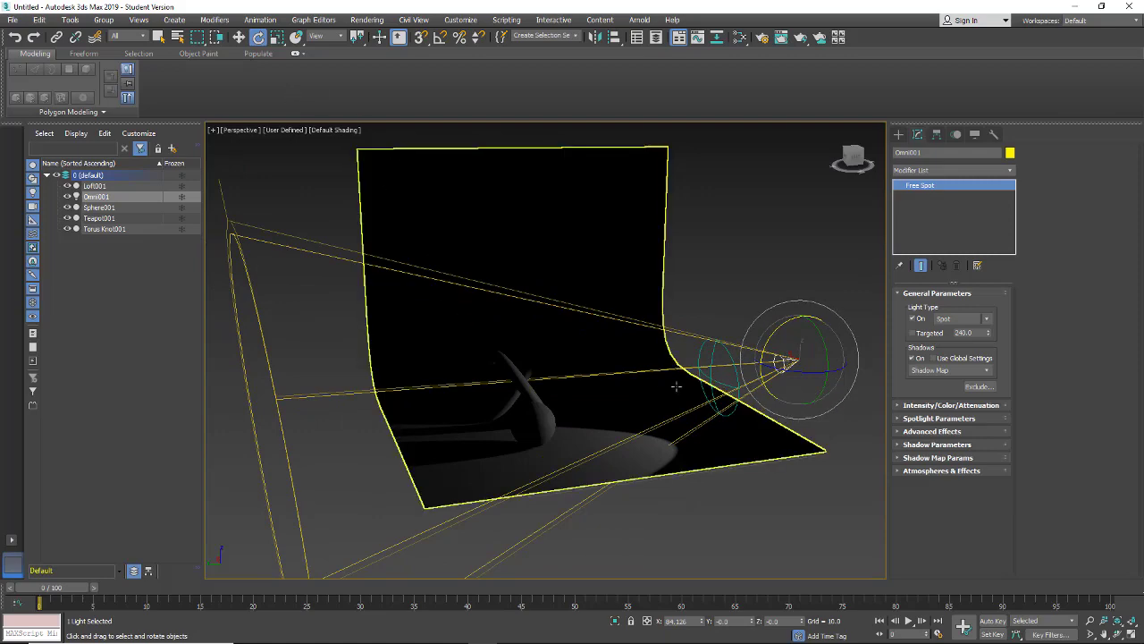
pyautogui.moveTo(781, 371)
pyautogui.mouseDown()
pyautogui.moveTo(738, 367)
pyautogui.moveTo(760, 365)
pyautogui.mouseUp()
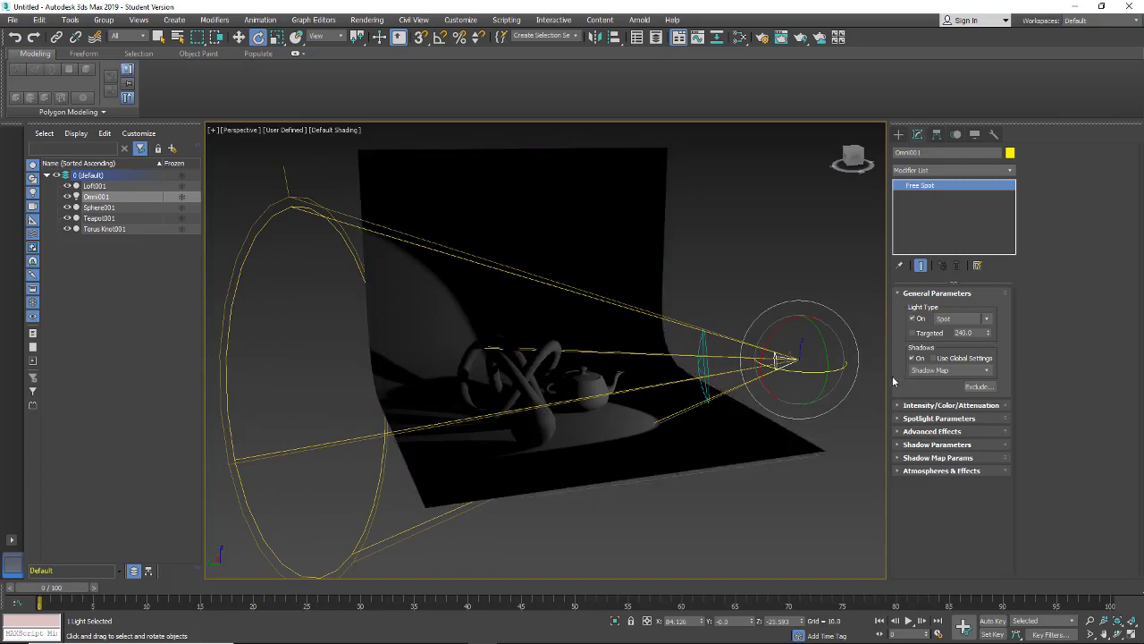
# Make the spotlight targeted and raise its target beyond the torus knot to about Z 16.
pyautogui.click(913, 332)
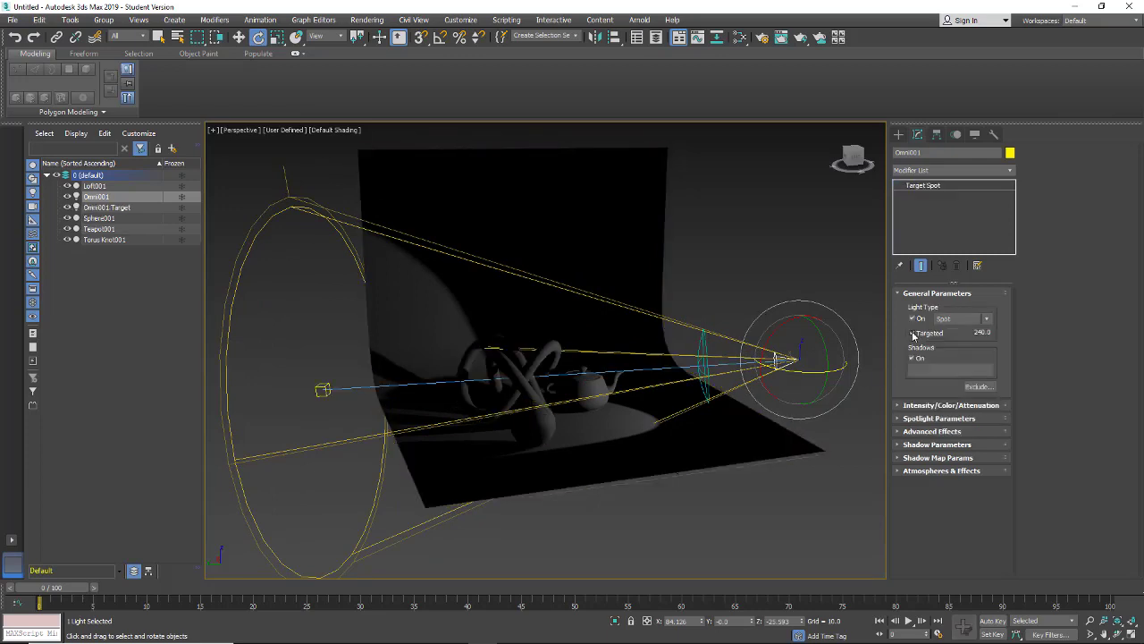
pyautogui.click(321, 389)
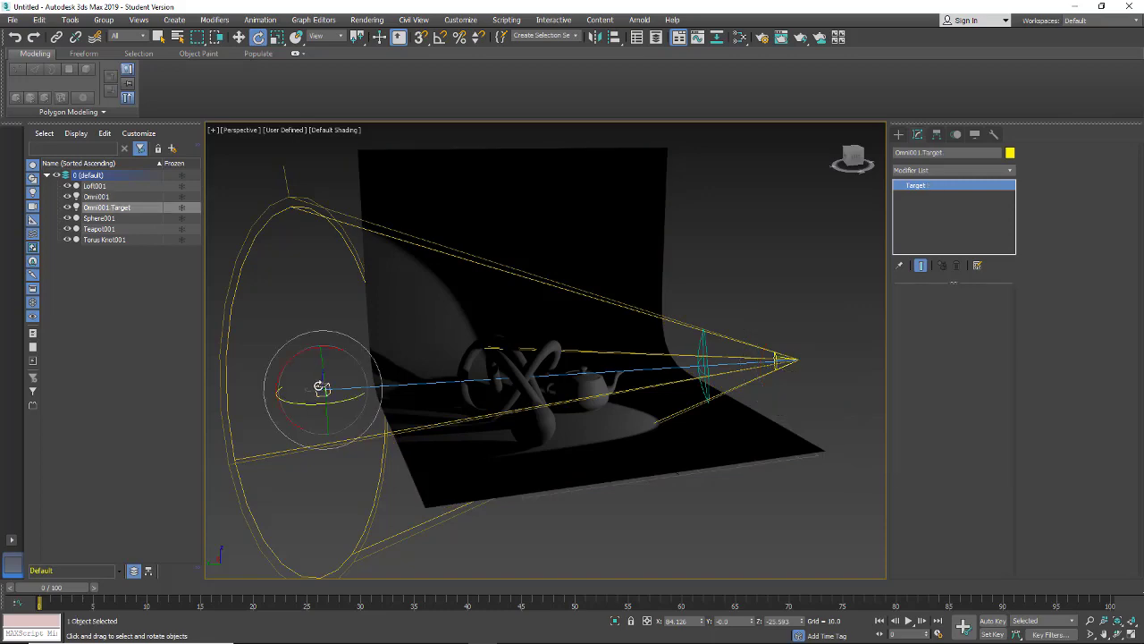
pyautogui.click(239, 37)
pyautogui.moveTo(321, 364); pyautogui.dragTo(336, 327)
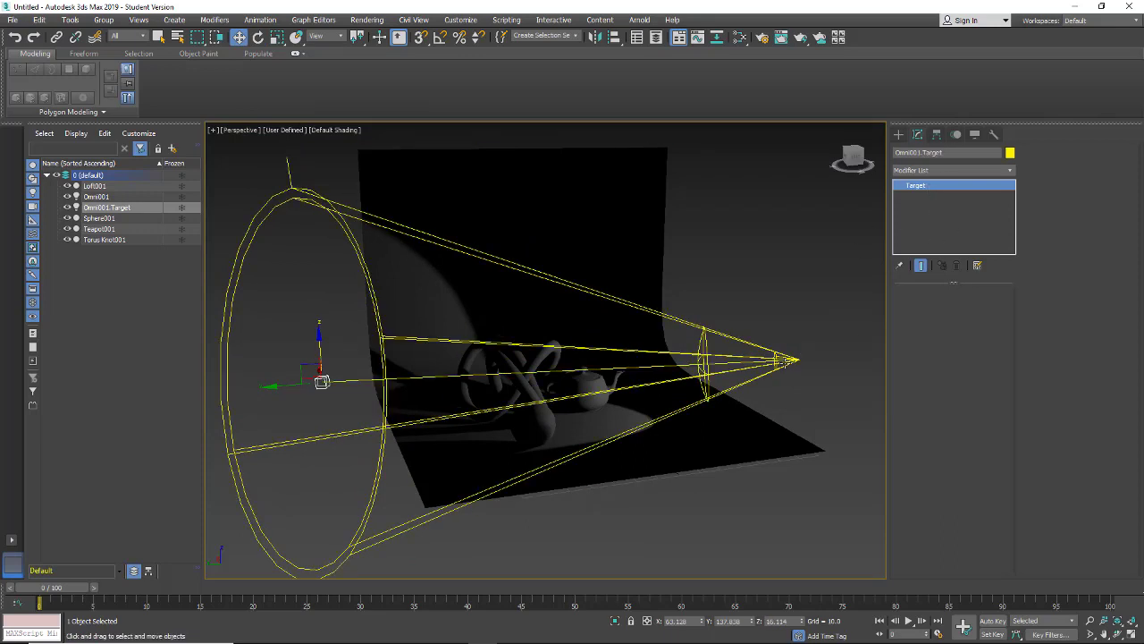
# Reselect the spotlight and switch its targeting off and back on.
pyautogui.click(787, 358)
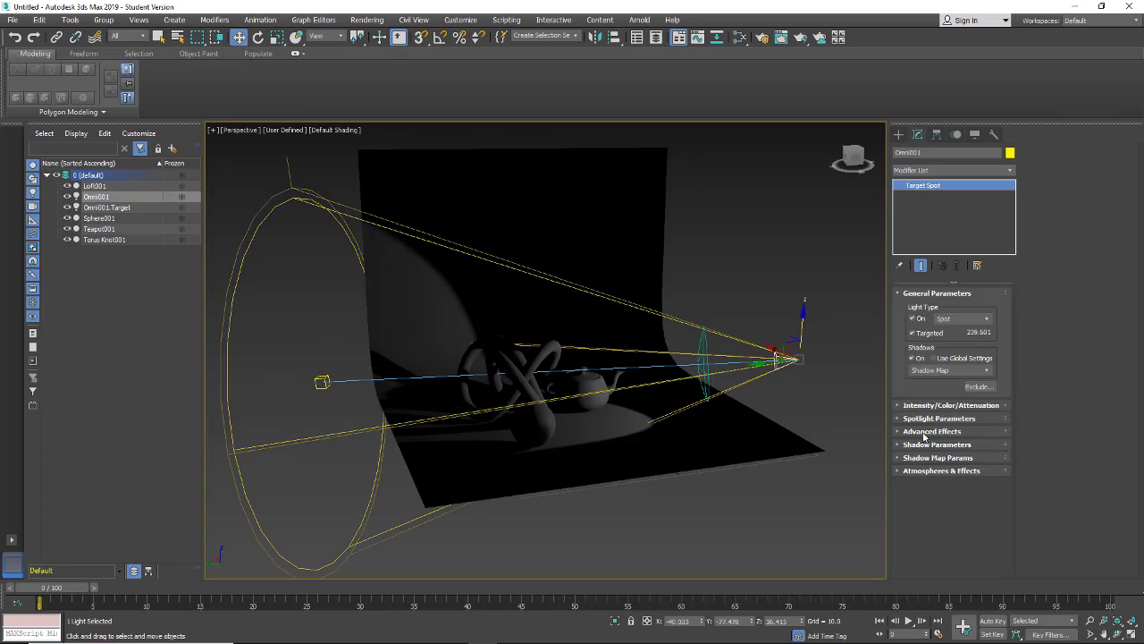
pyautogui.click(912, 333)
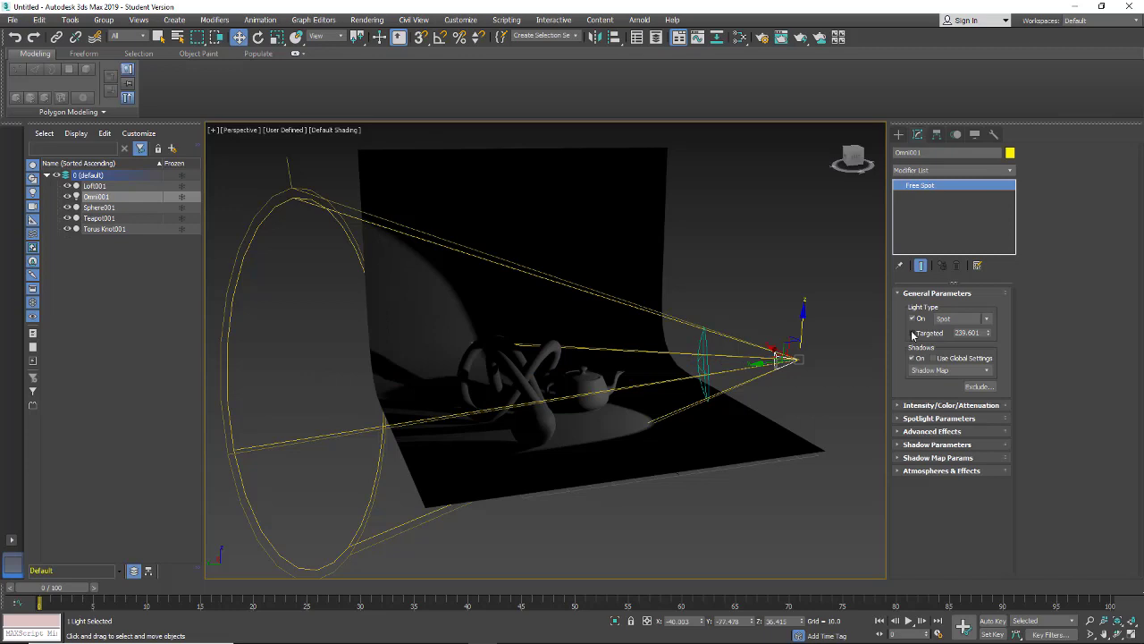
pyautogui.click(913, 333)
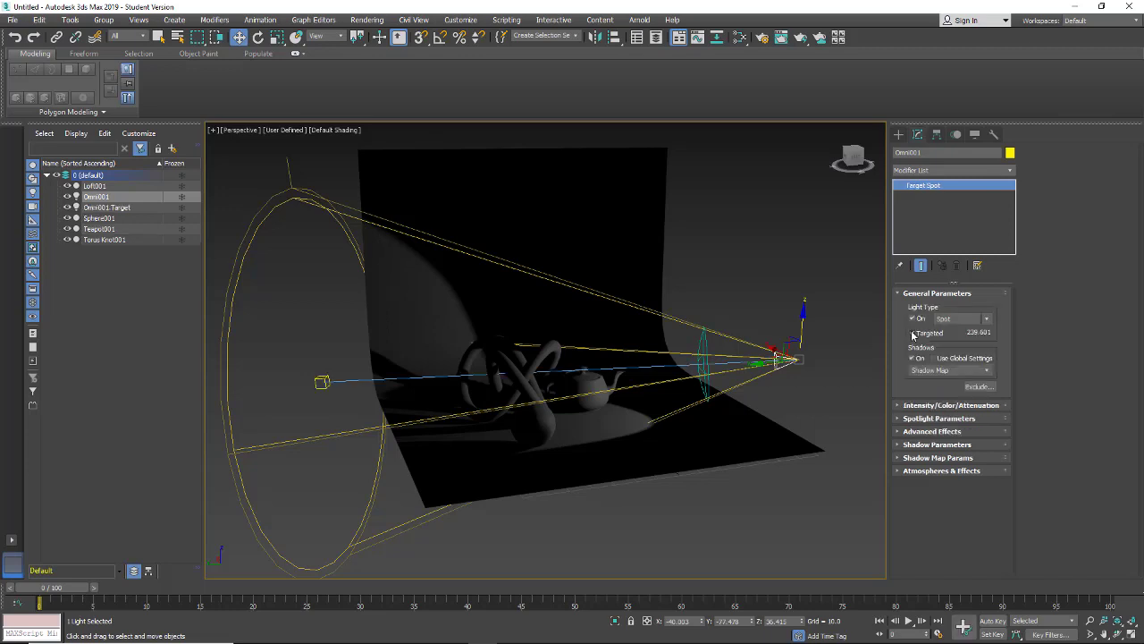
# Move the spotlight lower and closer to the objects, to about Y -26, Z 14, and set its intensity multiplier to 1.72.
pyautogui.click(898, 406)
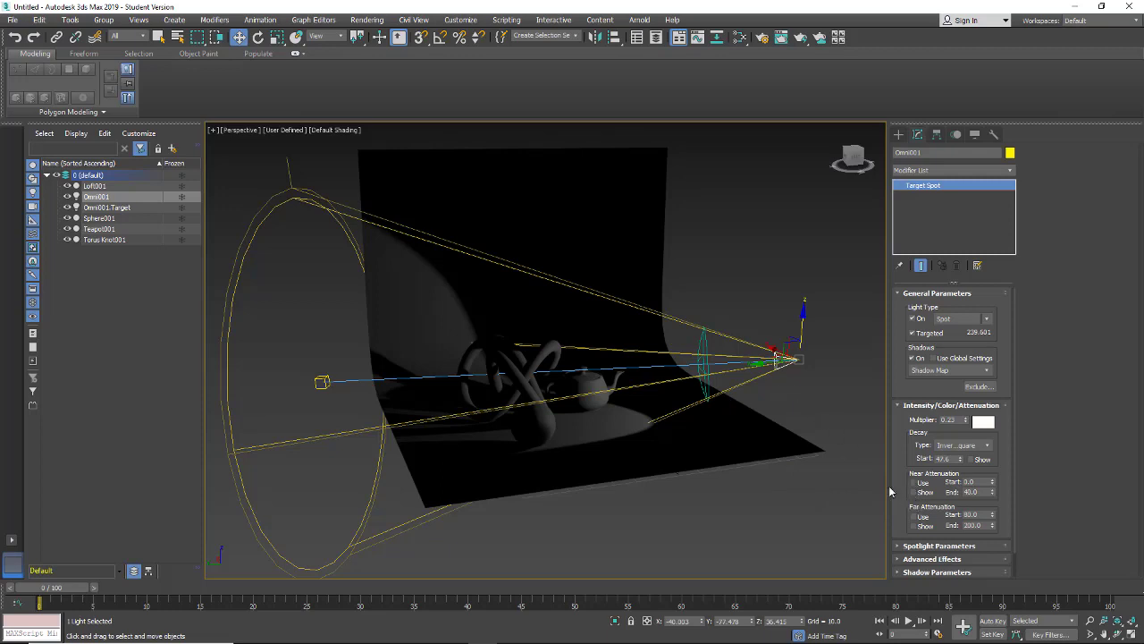
pyautogui.moveTo(802, 319); pyautogui.dragTo(801, 325)
pyautogui.moveTo(765, 362); pyautogui.dragTo(596, 396)
pyautogui.moveTo(704, 334); pyautogui.dragTo(719, 401)
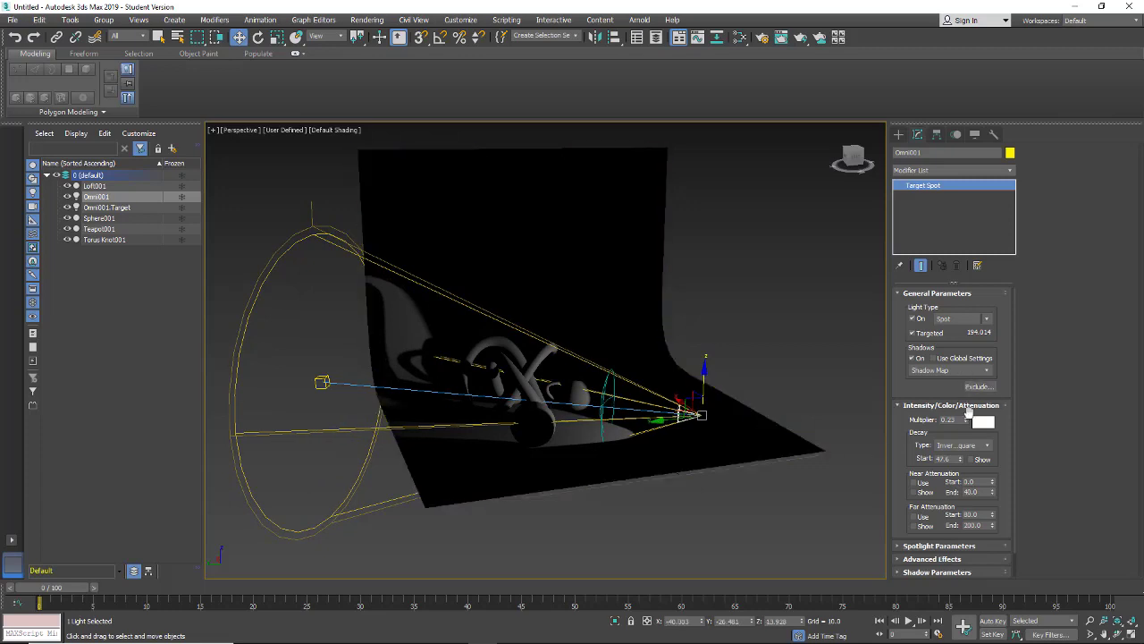
pyautogui.moveTo(966, 422); pyautogui.dragTo(953, 335)
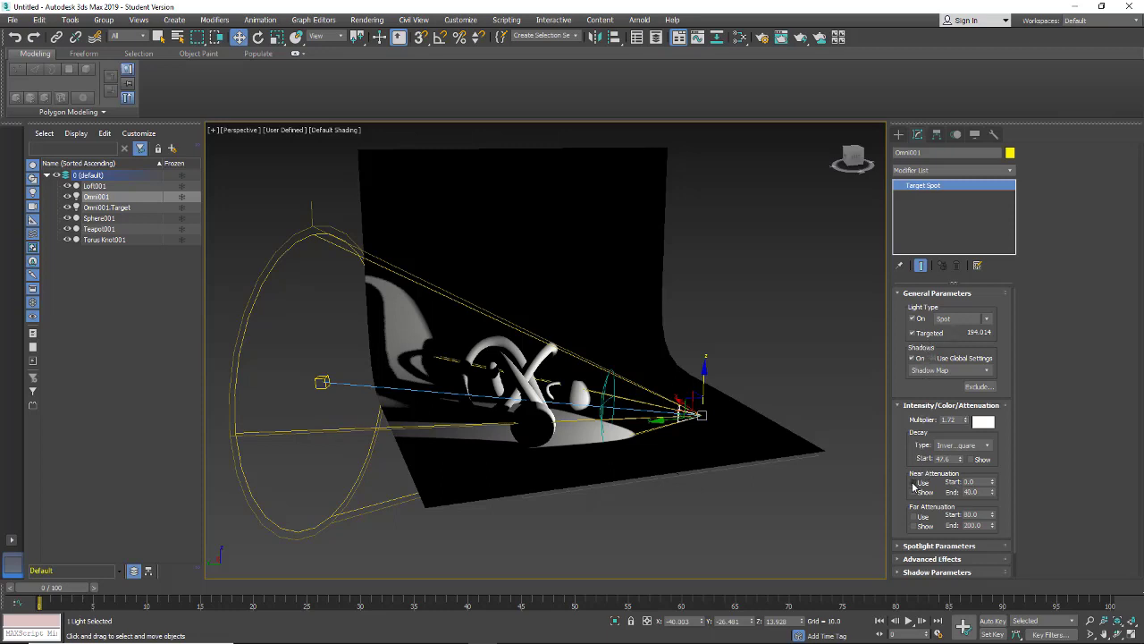
# Turn on the spotlight's near attenuation and raise its start distance to about 36.3.
pyautogui.click(914, 483)
pyautogui.moveTo(1015, 359); pyautogui.dragTo(1025, 294)
pyautogui.moveTo(987, 483); pyautogui.dragTo(972, 483)
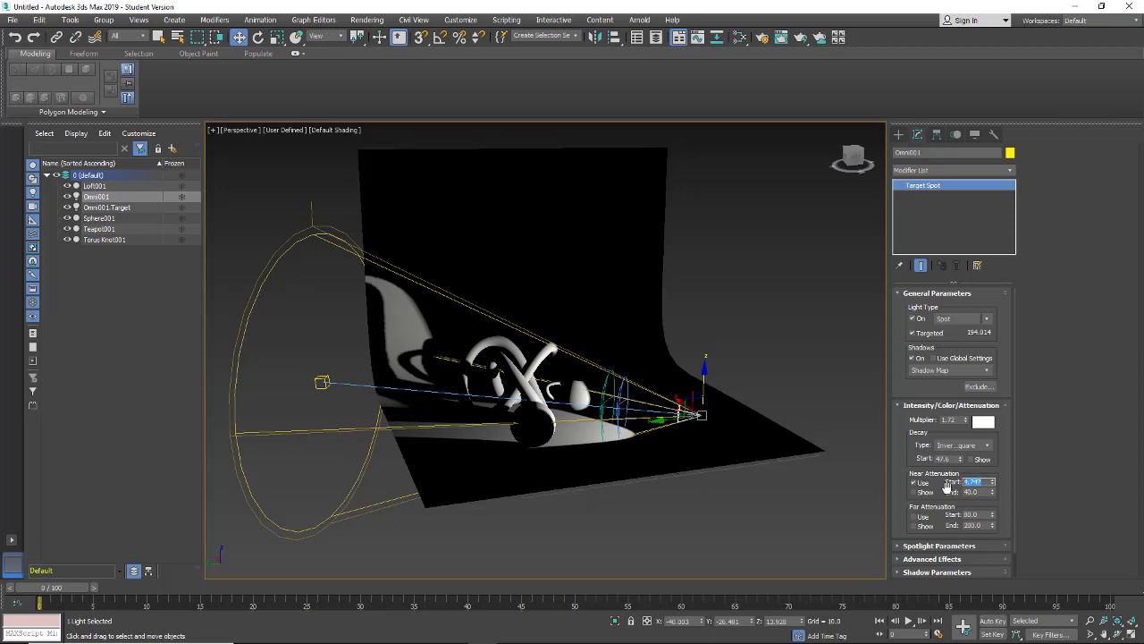
pyautogui.write('30')
pyautogui.press('Return')
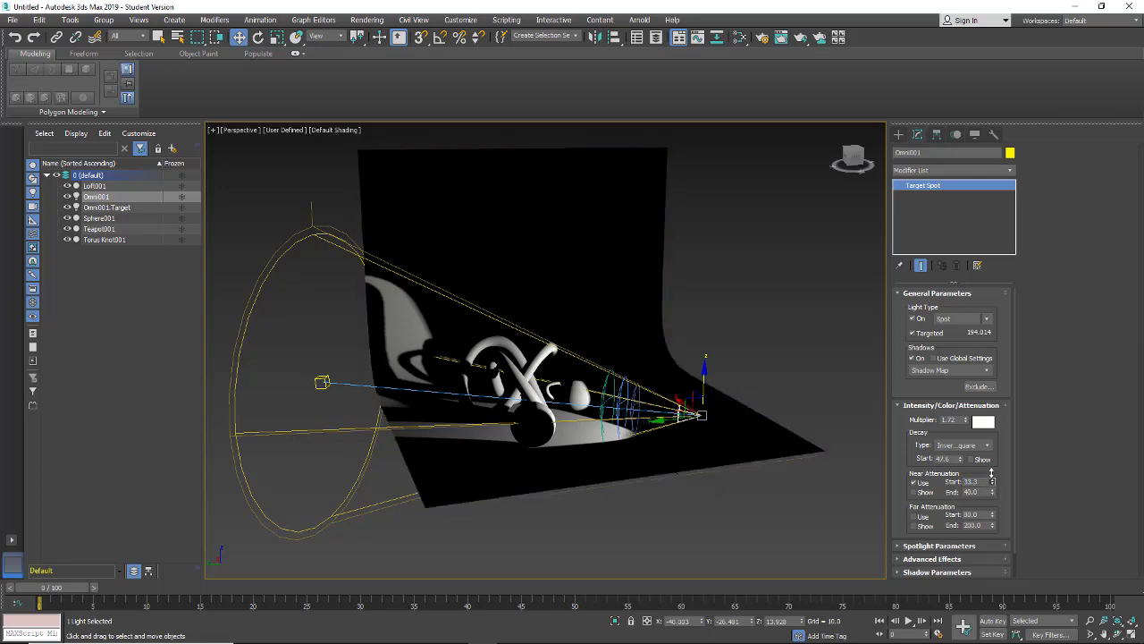
pyautogui.moveTo(992, 483); pyautogui.dragTo(990, 468)
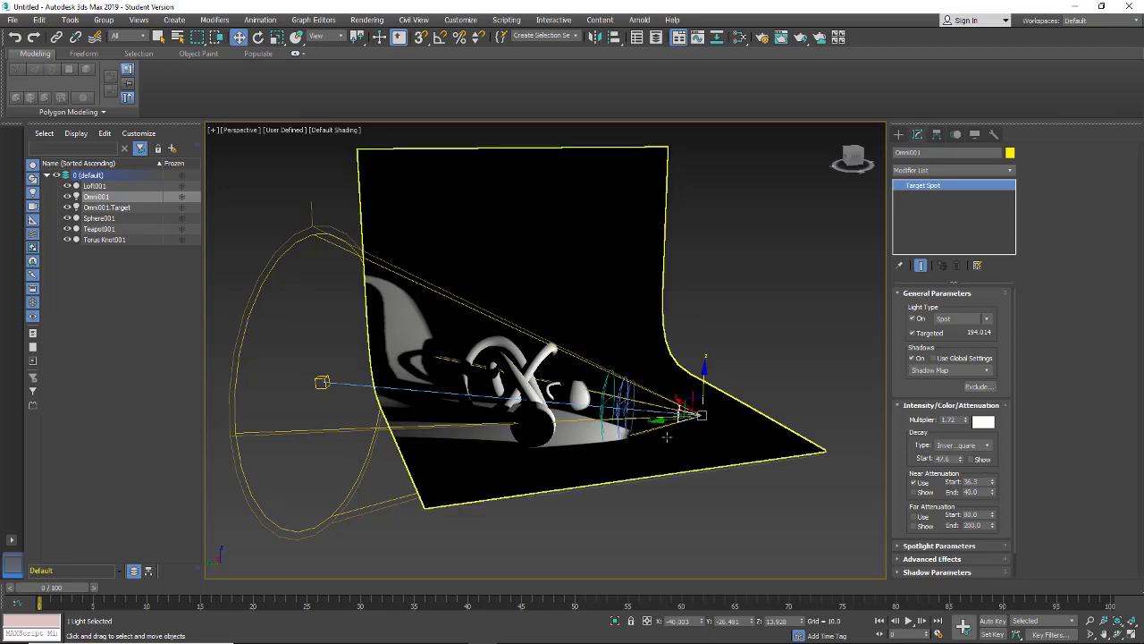
# Set the near attenuation end distance to about 43.6 and its start distance to about 35.2.
pyautogui.scroll(4, 667, 437)
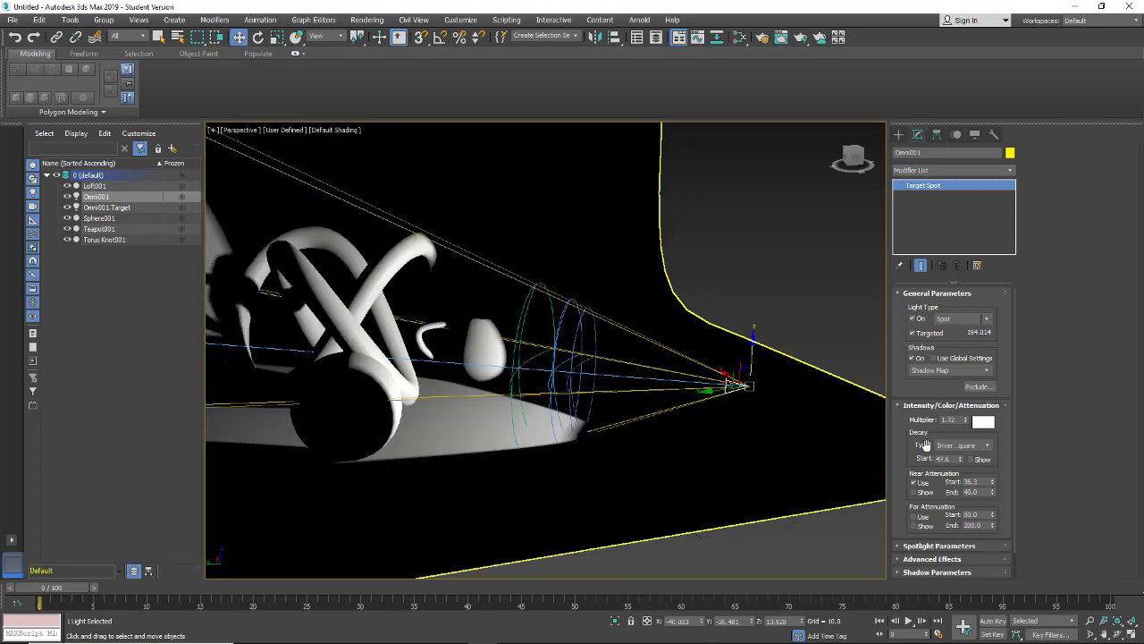
pyautogui.moveTo(992, 493); pyautogui.dragTo(993, 483)
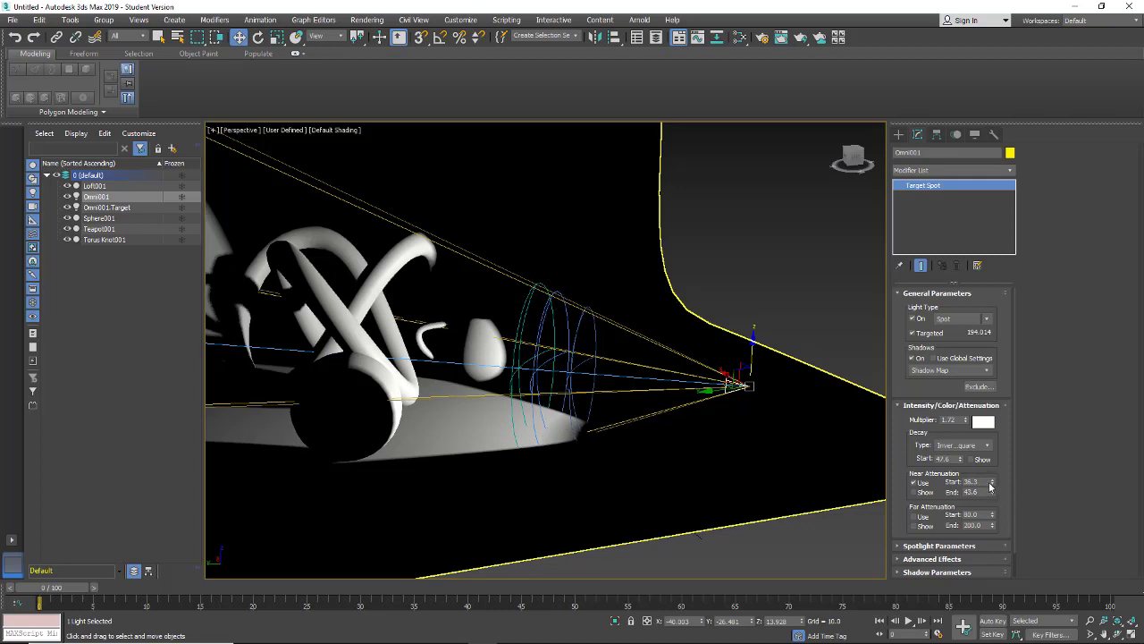
pyautogui.moveTo(993, 484); pyautogui.dragTo(1004, 483)
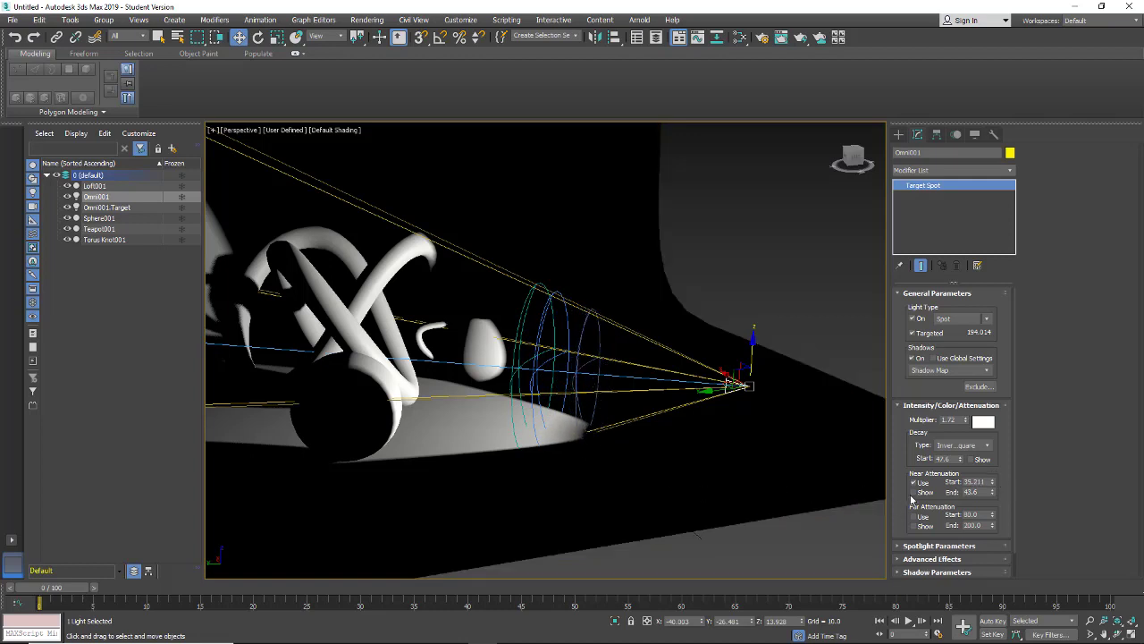
# Turn on the near attenuation range display, check it with the backdrop selected, and reselect the spotlight.
pyautogui.click(912, 492)
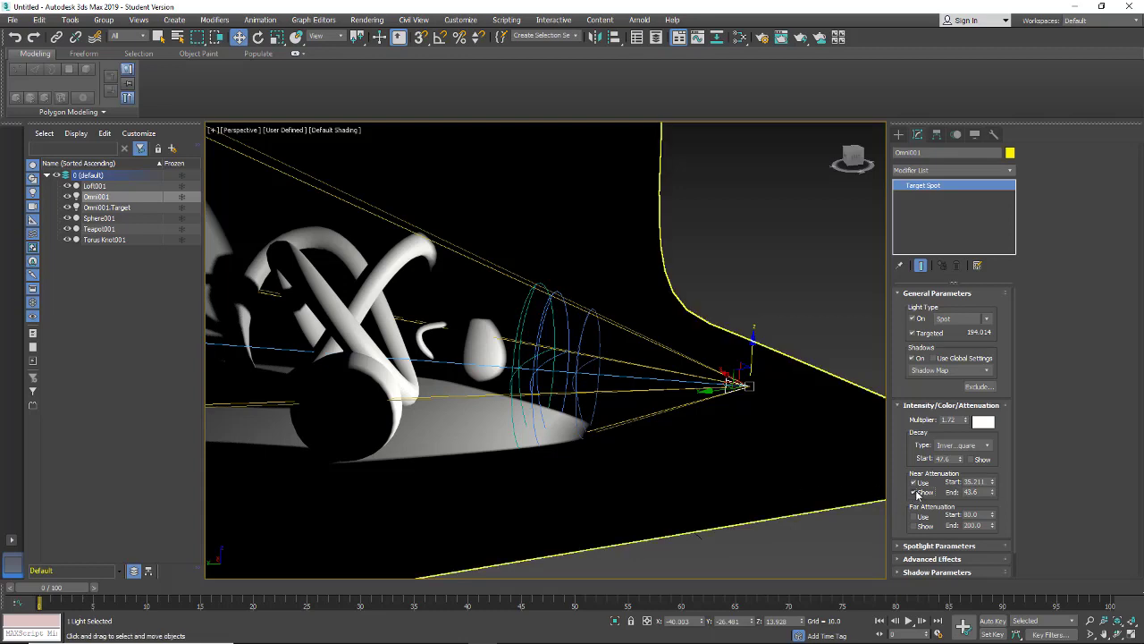
pyautogui.click(783, 459)
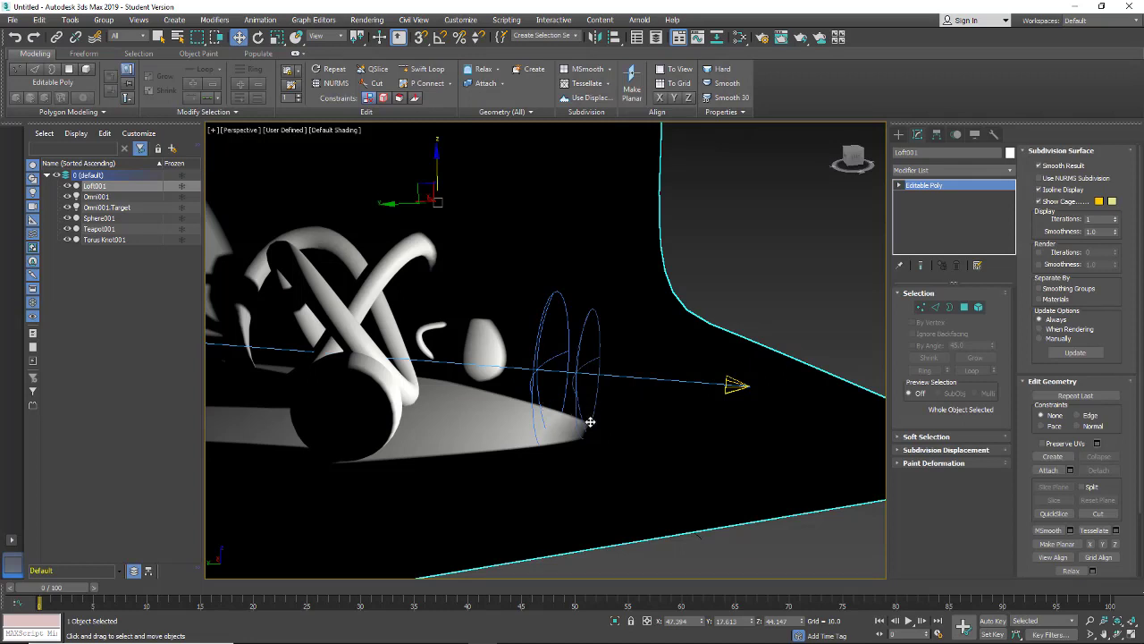
pyautogui.click(735, 386)
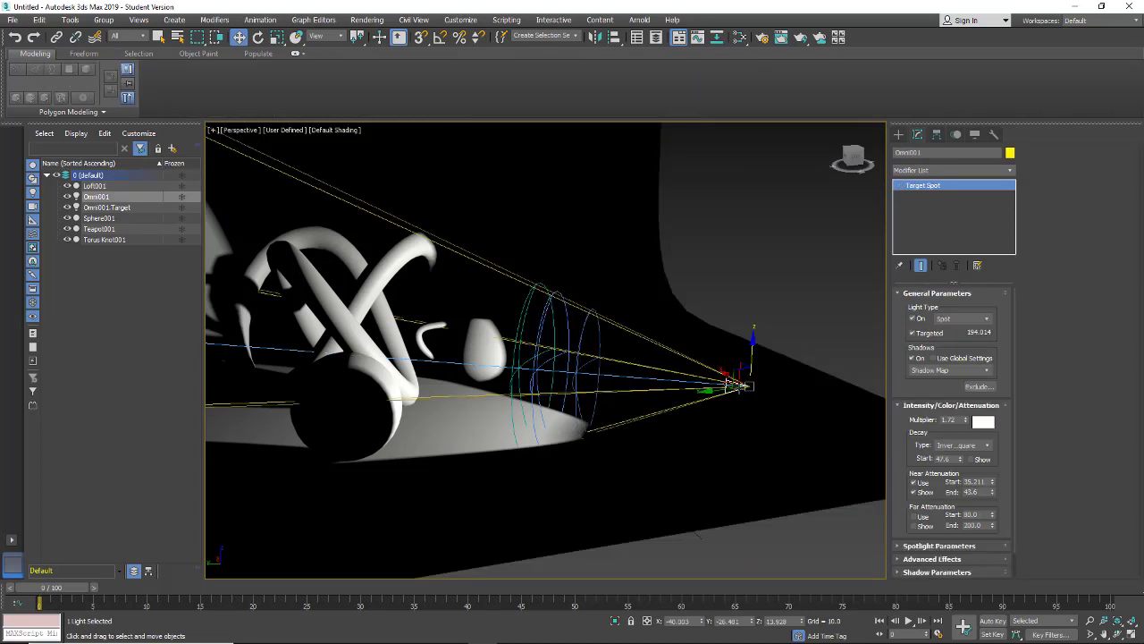
# Turn on far attenuation and set its start to about 91.2 and its end to about 136.
pyautogui.click(913, 516)
pyautogui.scroll(-4, 552, 425)
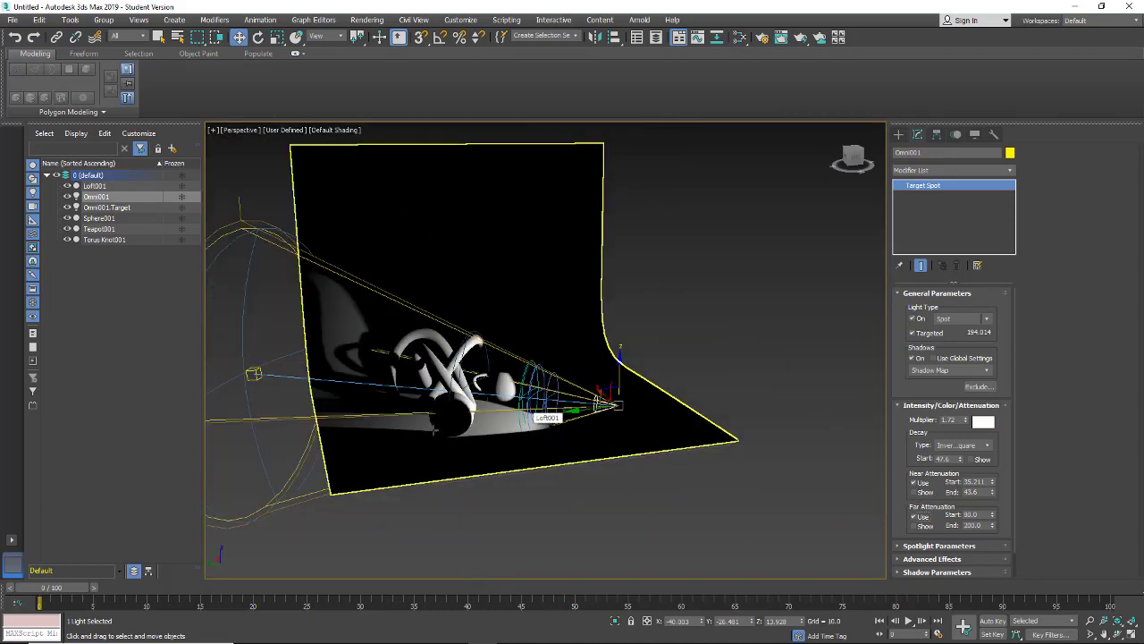
pyautogui.moveTo(438, 430); pyautogui.dragTo(594, 458, button='middle')
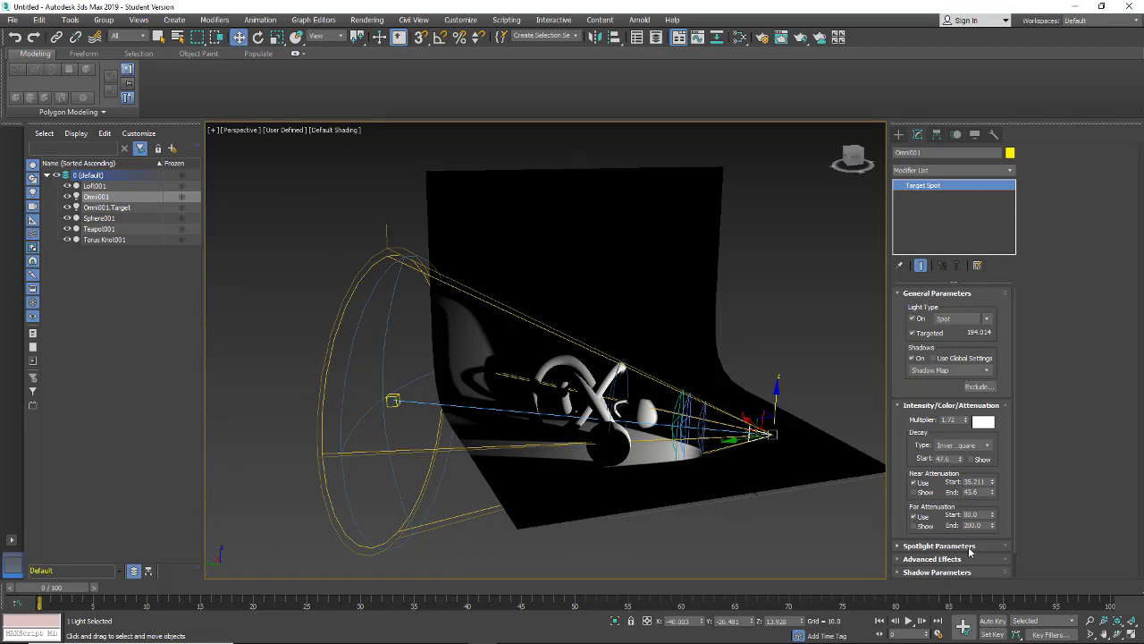
pyautogui.moveTo(992, 518)
pyautogui.mouseDown()
pyautogui.moveTo(986, 445)
pyautogui.moveTo(1016, 501)
pyautogui.moveTo(992, 516)
pyautogui.moveTo(999, 543)
pyautogui.mouseUp()
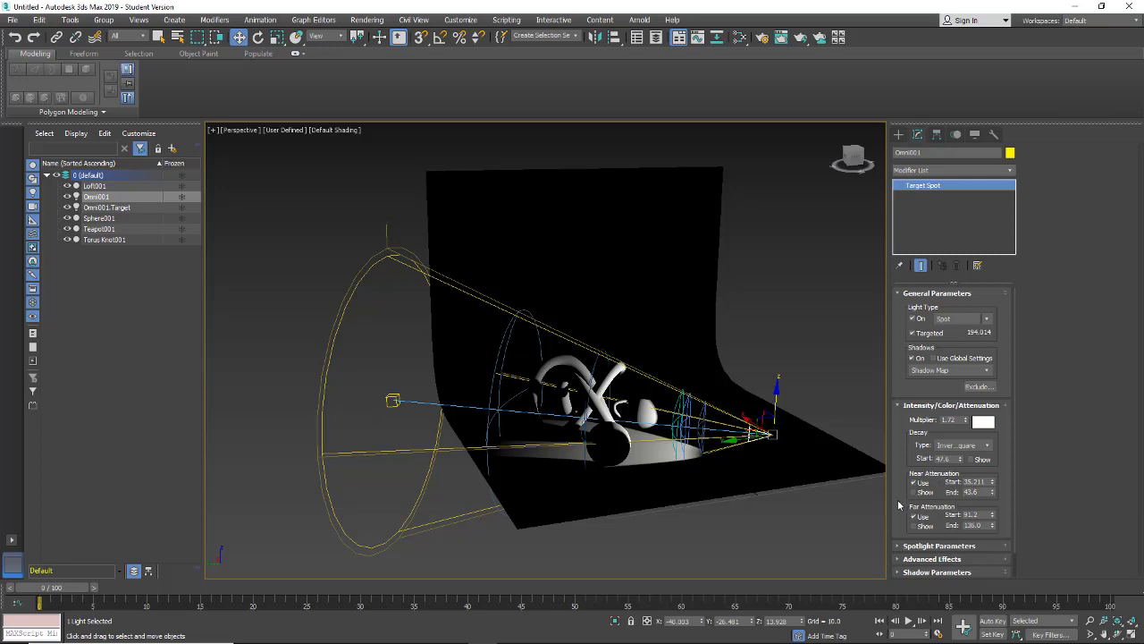
# Open the spotlight's cone parameters, compare them with those of the Directional light type, and return the type to Spot.
pyautogui.scroll(-1, 898, 521)
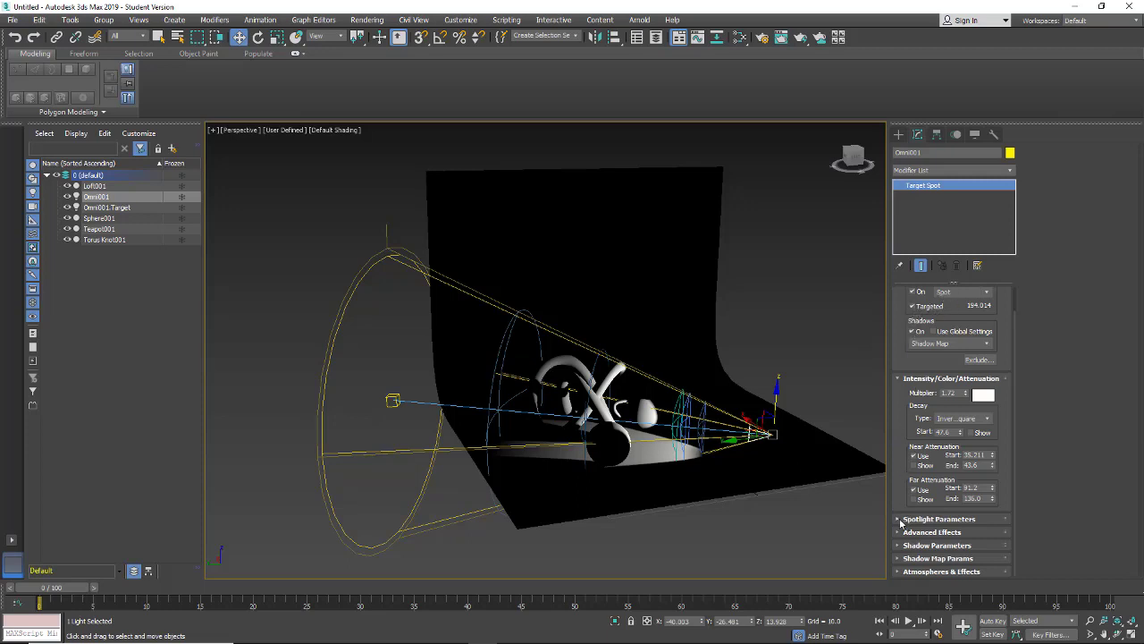
pyautogui.click(900, 520)
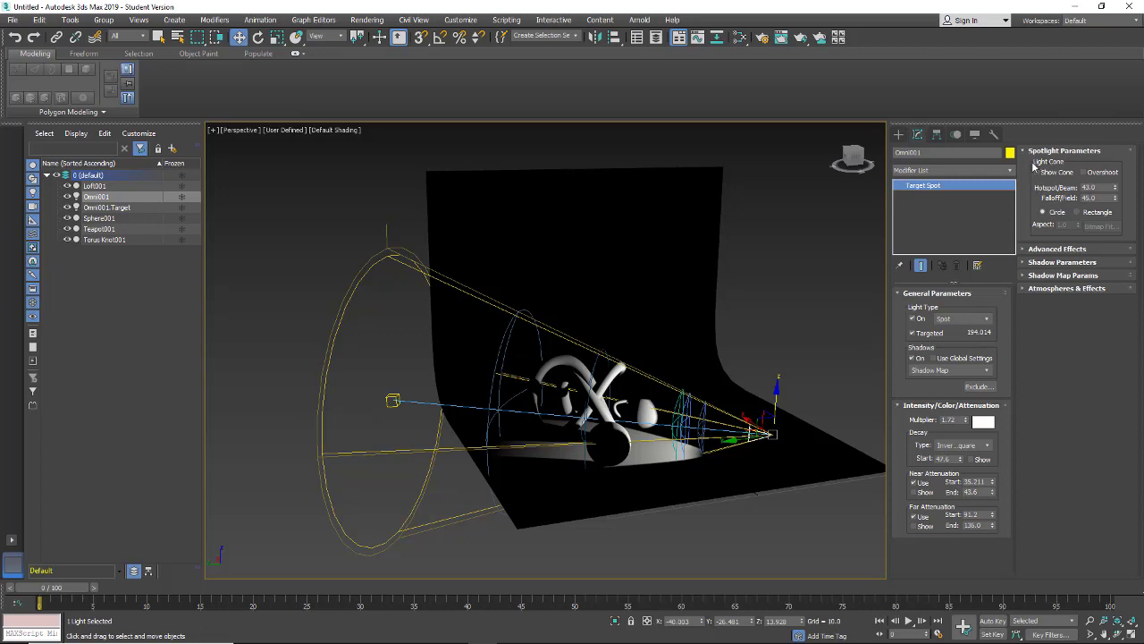
pyautogui.click(968, 320)
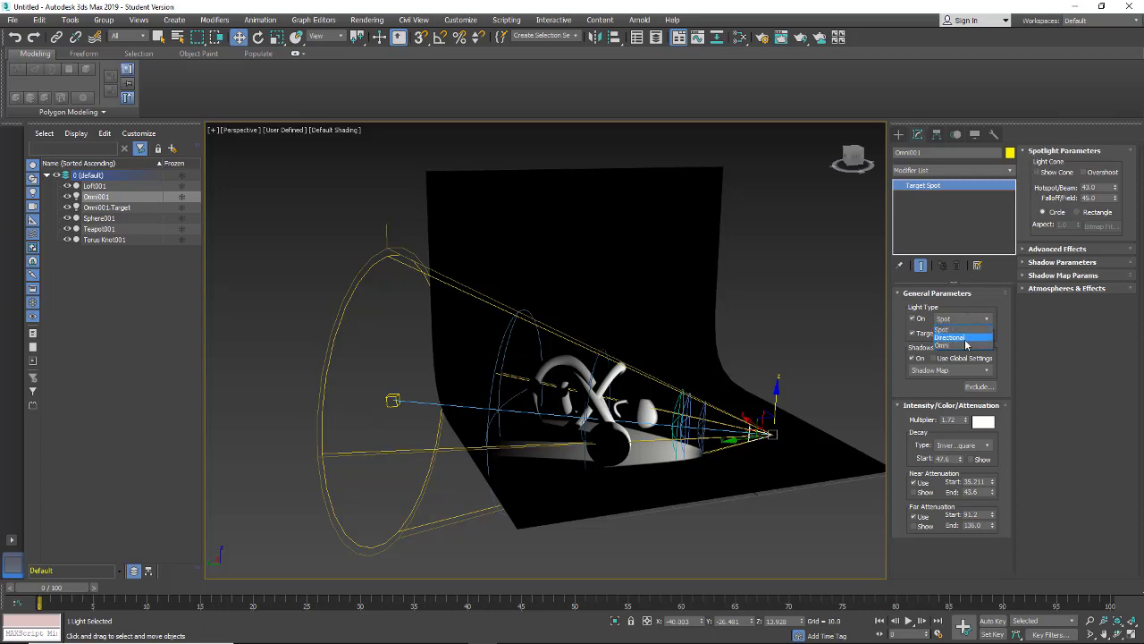
pyautogui.click(960, 338)
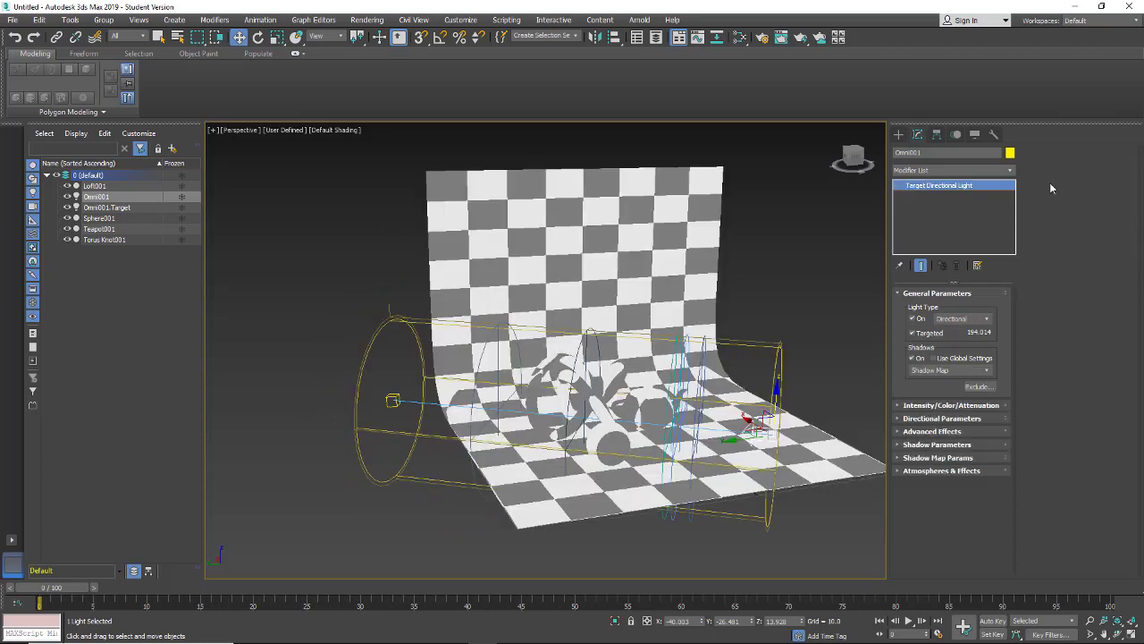
pyautogui.click(900, 417)
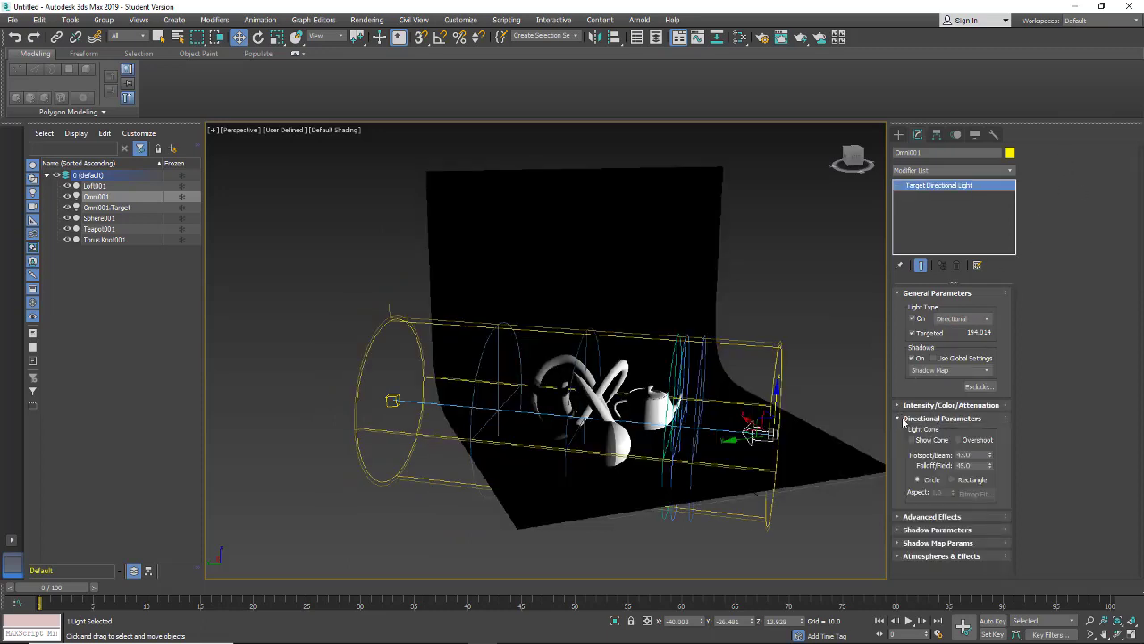
pyautogui.click(965, 319)
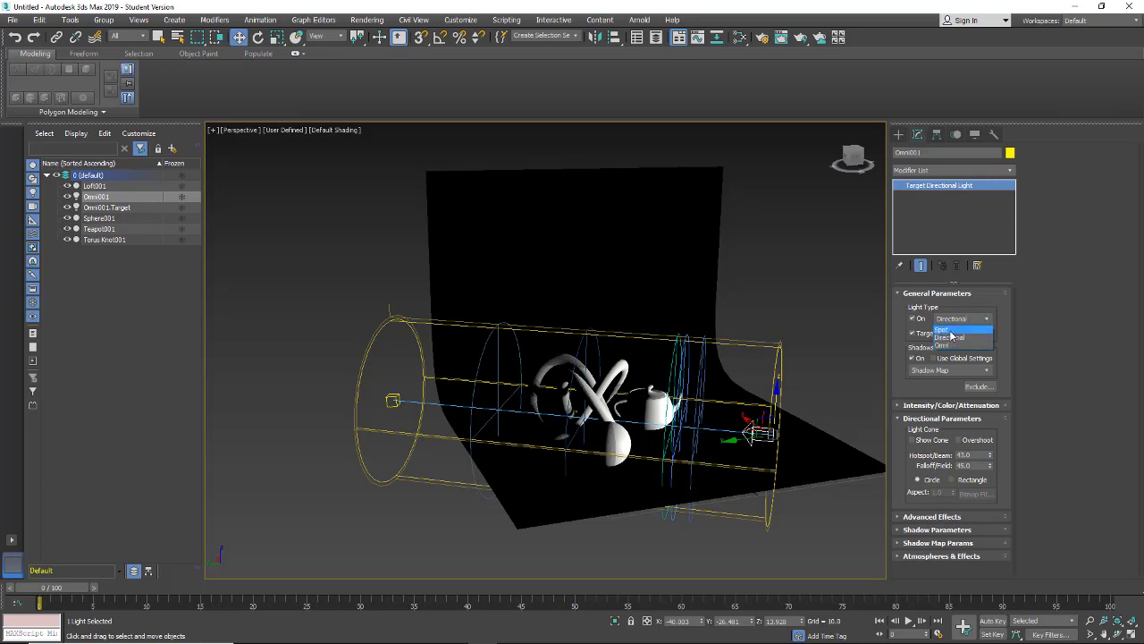
pyautogui.click(950, 331)
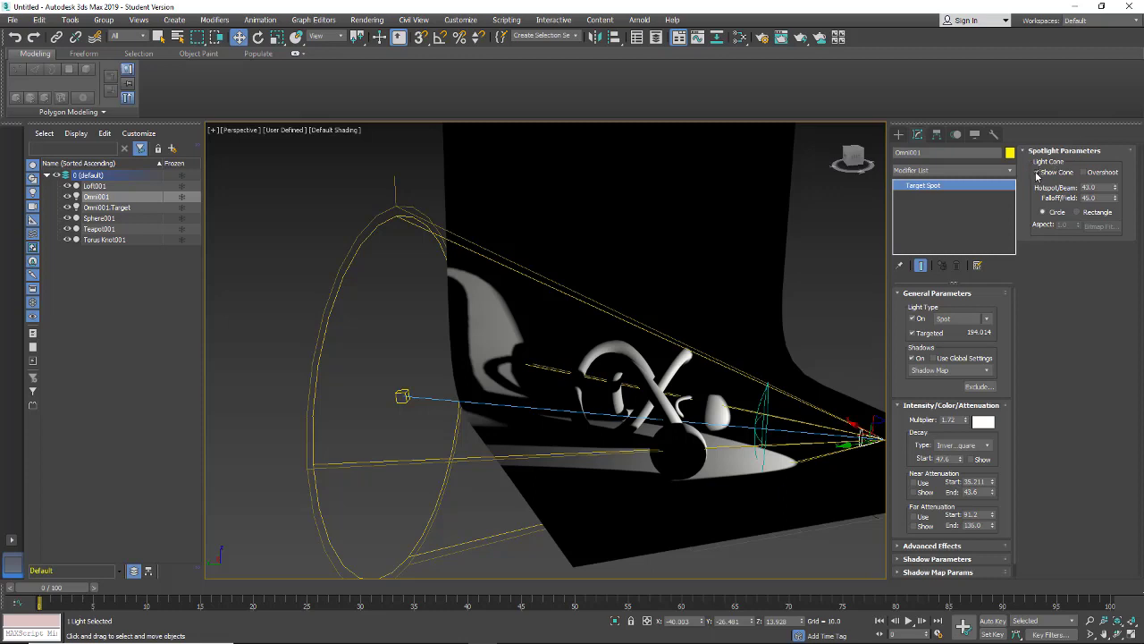
# Compare how the light cone displays with Show Cone on and off while the backdrop is selected, and reselect the spotlight.
pyautogui.click(809, 502)
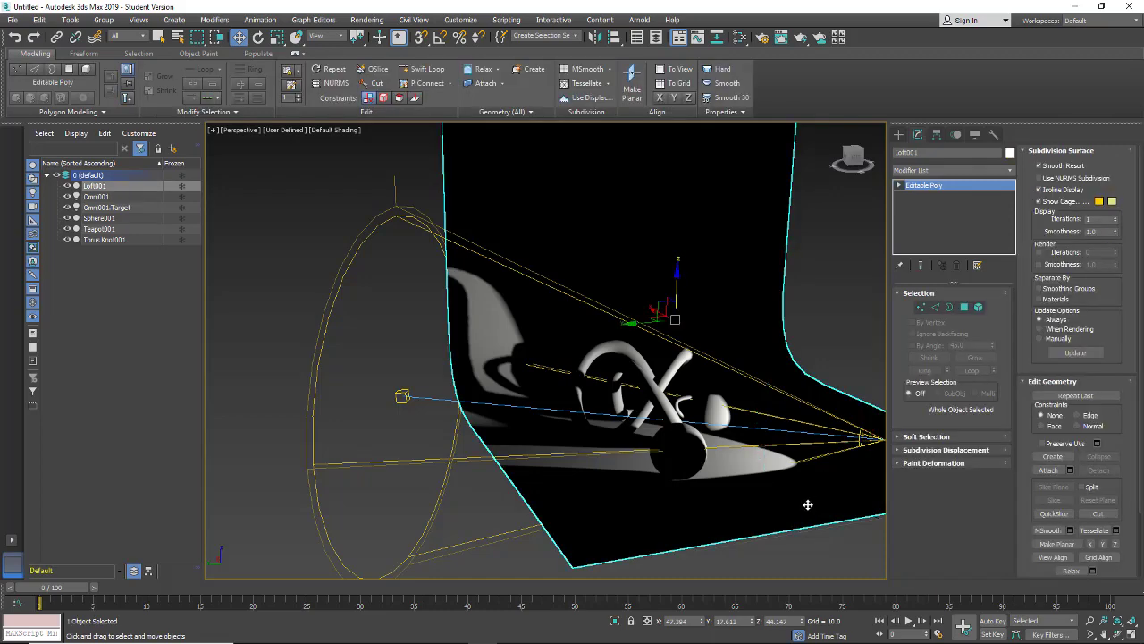
pyautogui.moveTo(803, 494); pyautogui.dragTo(759, 482, button='middle')
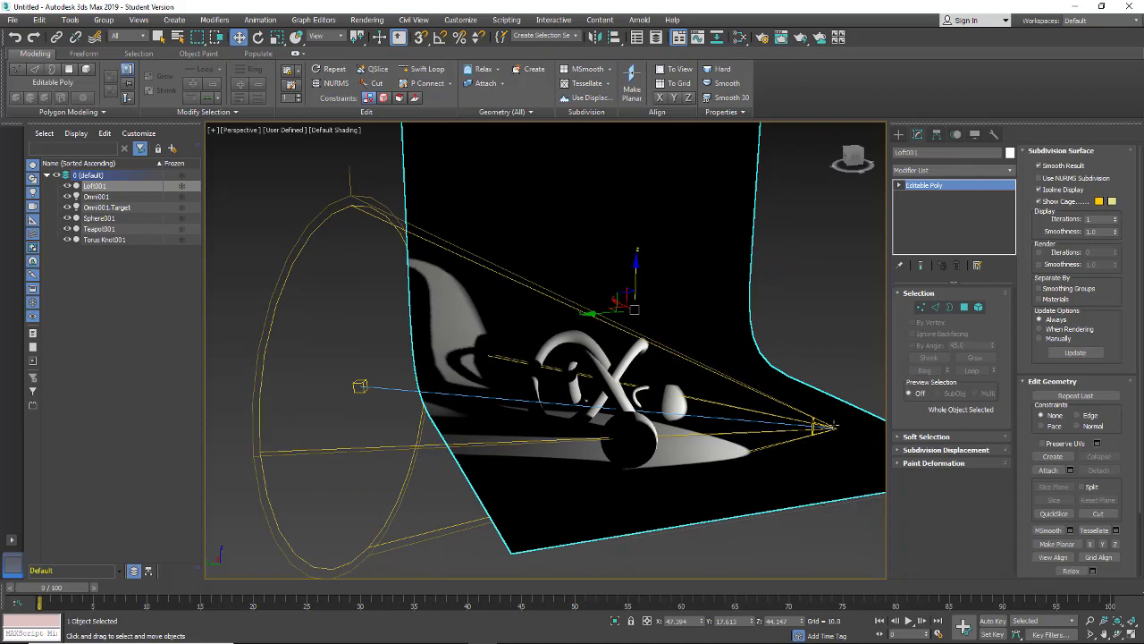
pyautogui.click(827, 427)
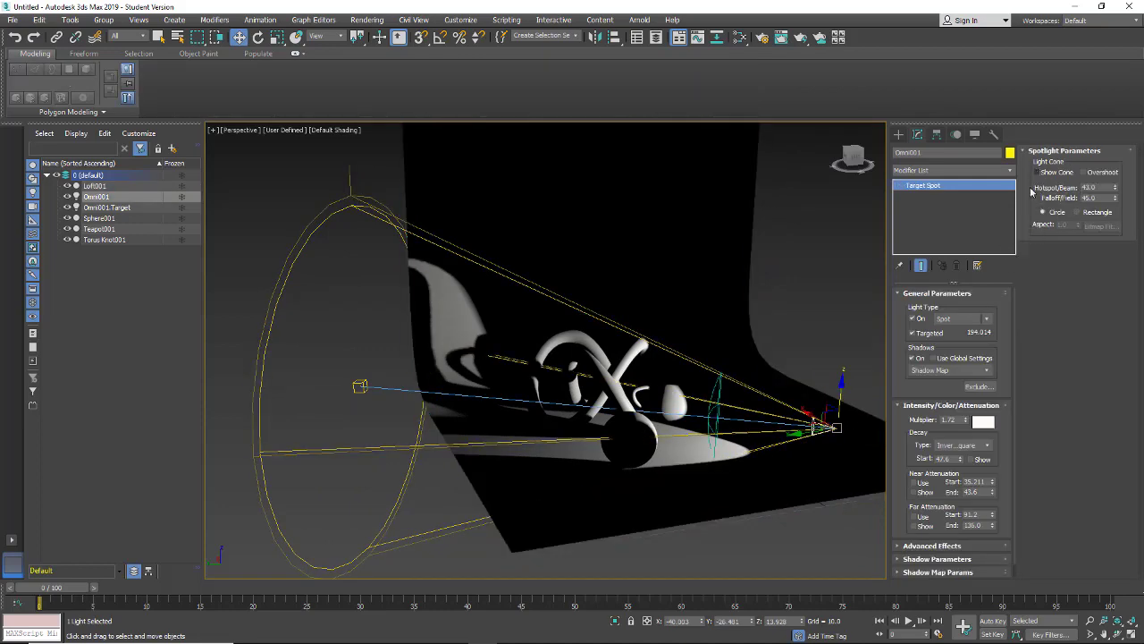
pyautogui.click(807, 487)
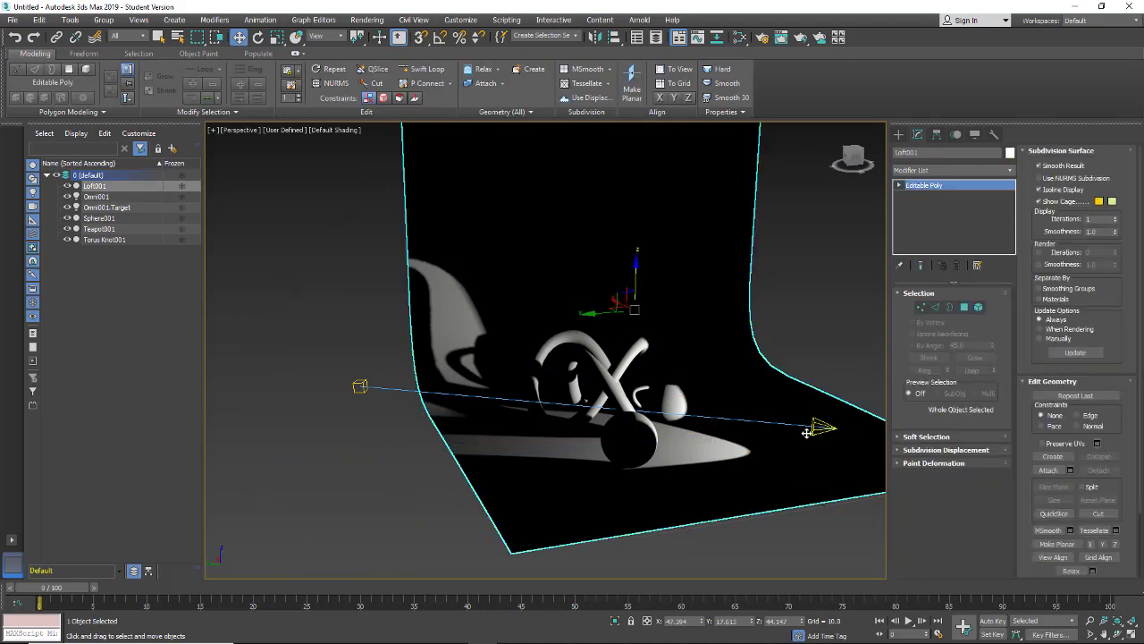
pyautogui.click(818, 425)
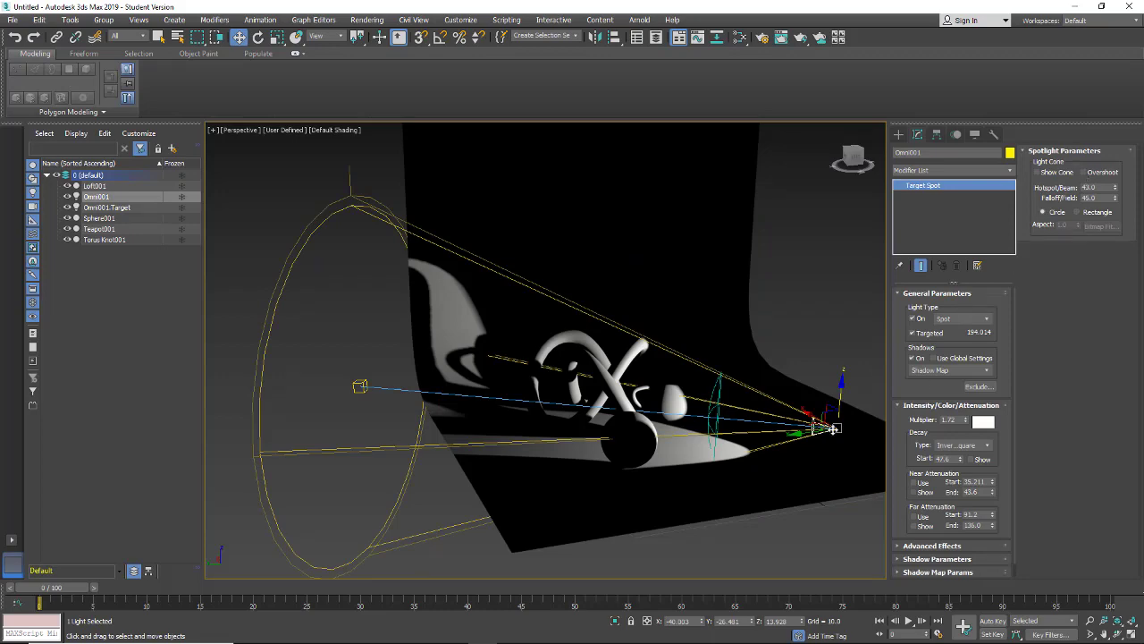
# Move the spotlight away from the objects to about Y -38 and turn on Overshoot for its light cone.
pyautogui.moveTo(797, 436); pyautogui.dragTo(729, 429)
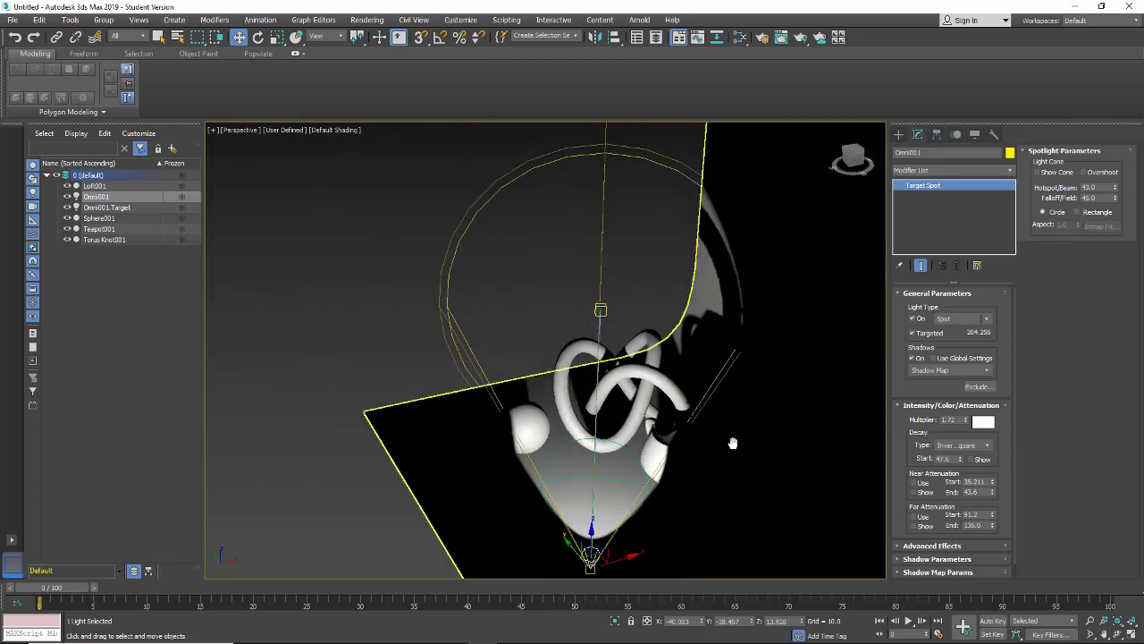
pyautogui.moveTo(733, 441); pyautogui.dragTo(779, 420, button='middle')
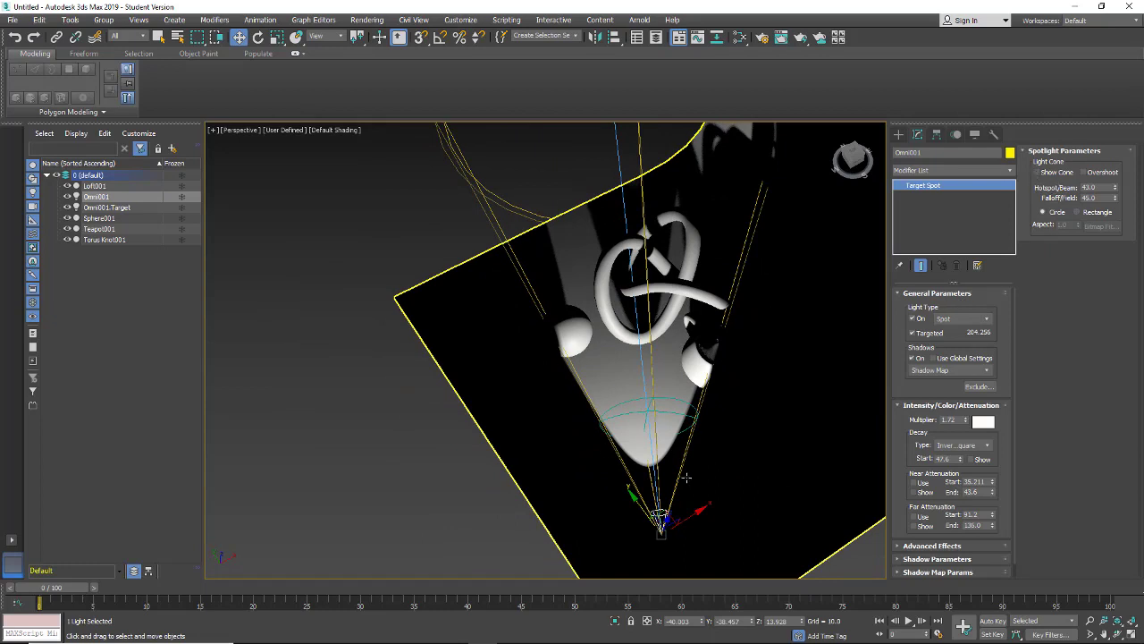
pyautogui.click(1083, 172)
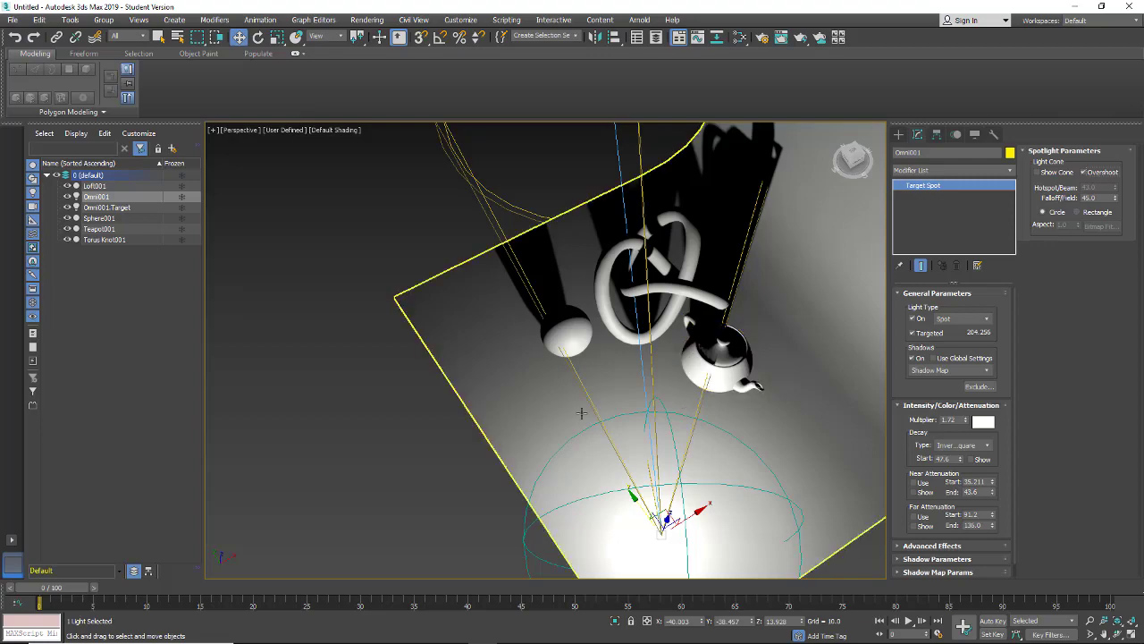
pyautogui.keyDown('alt'); pyautogui.moveTo(581, 413); pyautogui.dragTo(702, 233, button='middle'); pyautogui.keyUp('alt')
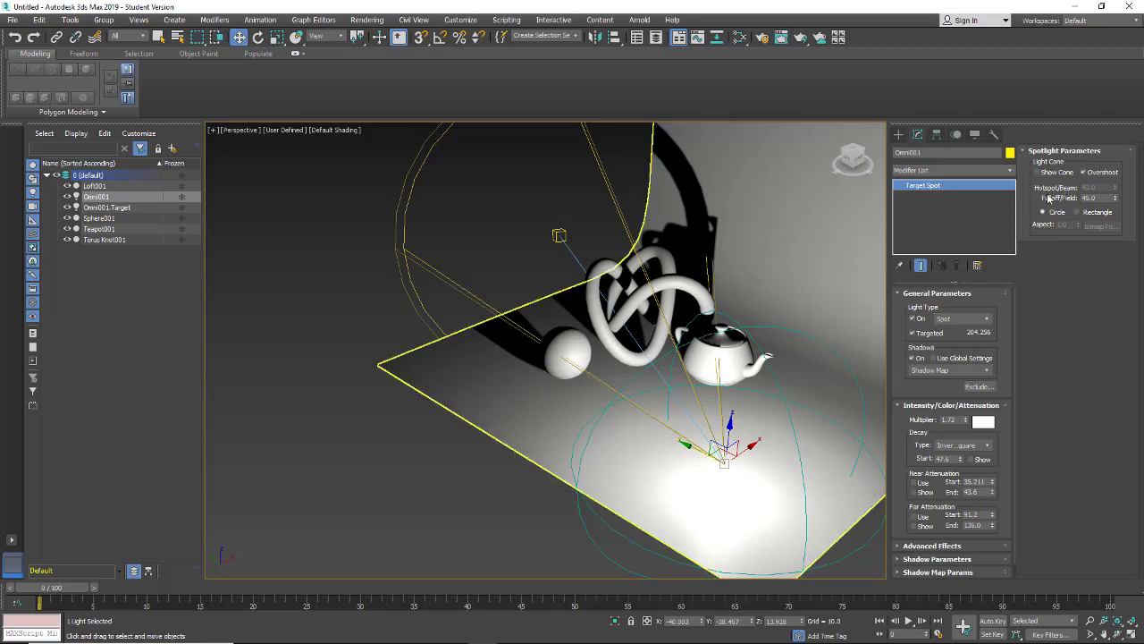
# Set the light cone's falloff to about 59.6 and its hotspot to about 49.3, with Overshoot turned off.
pyautogui.moveTo(1115, 198); pyautogui.dragTo(1101, 109)
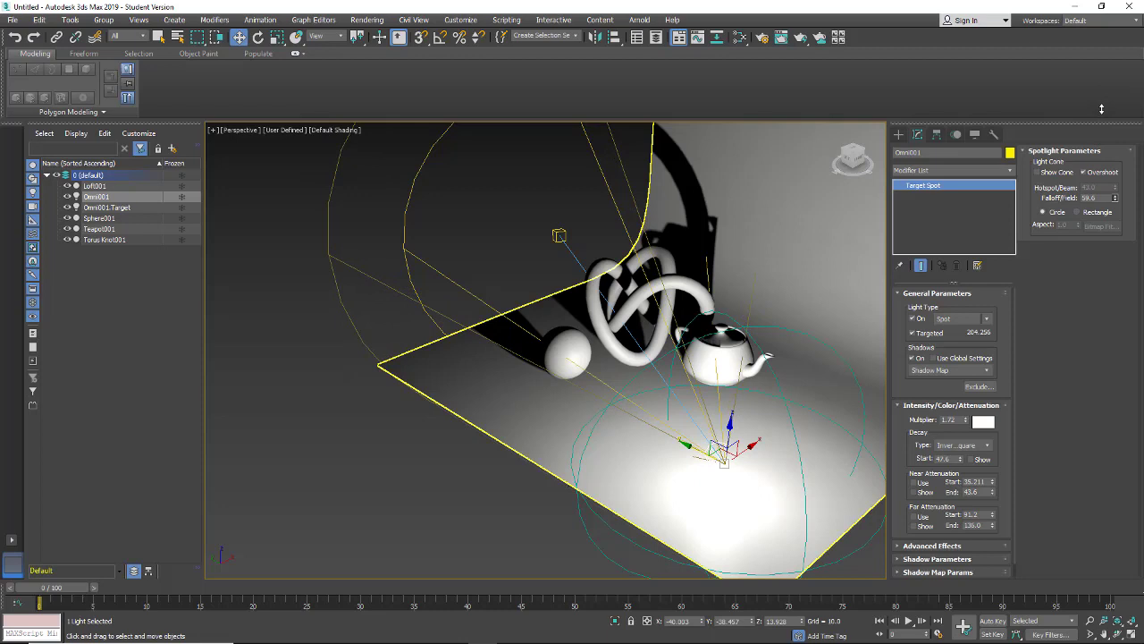
pyautogui.click(1084, 172)
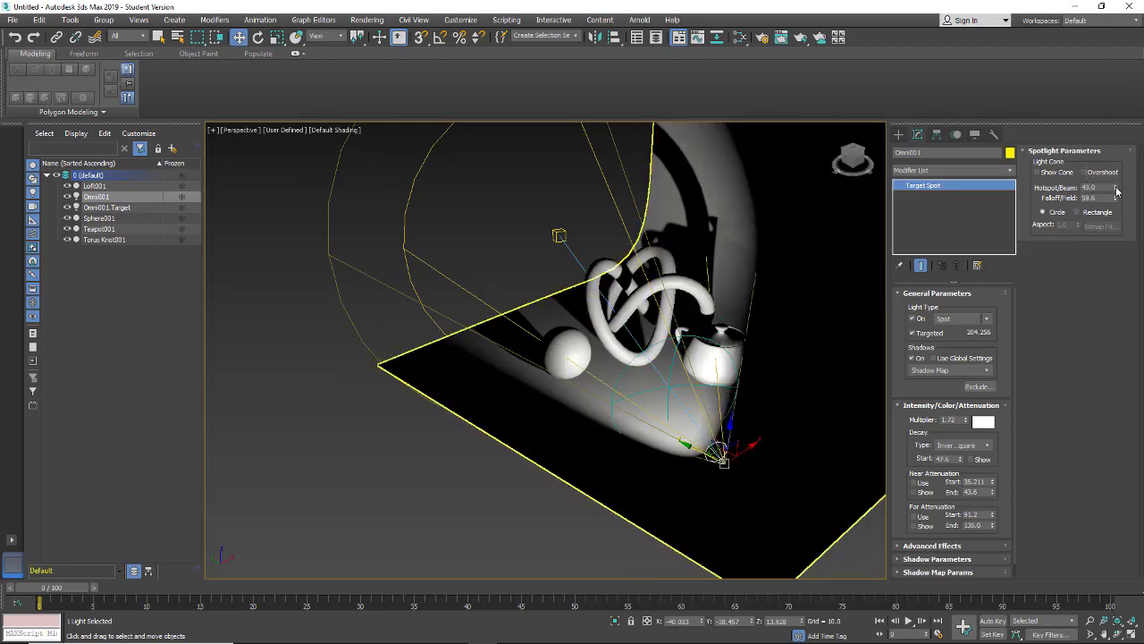
pyautogui.moveTo(1113, 188); pyautogui.dragTo(1111, 150)
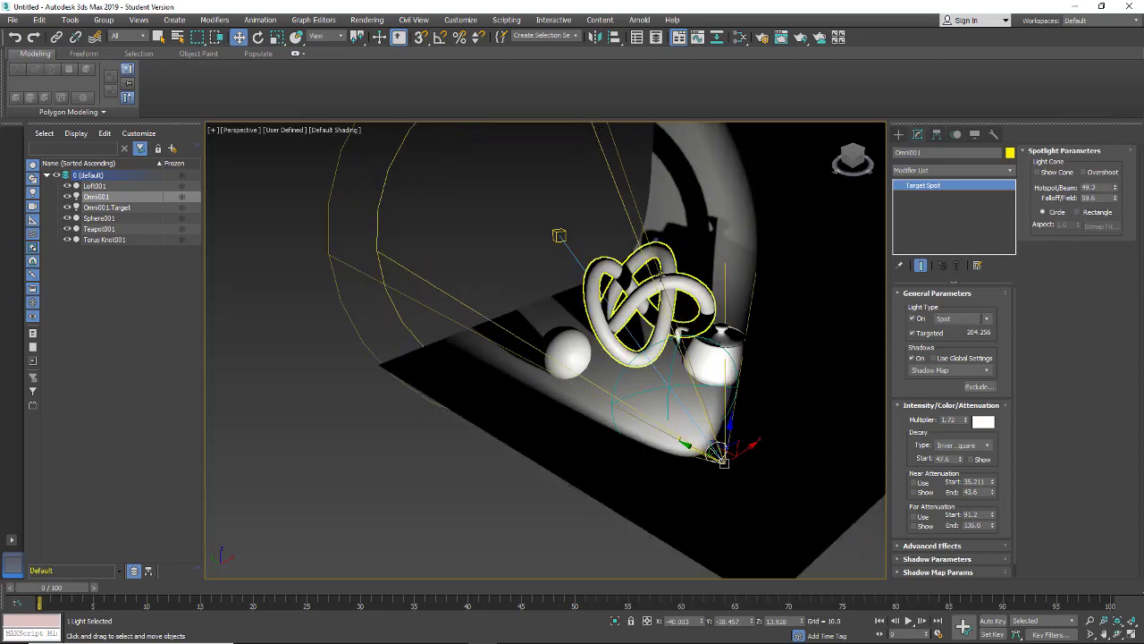
# Render the perspective view, compare the soft spotlight edge with the viewport, and close the rendered frame.
pyautogui.click(782, 43)
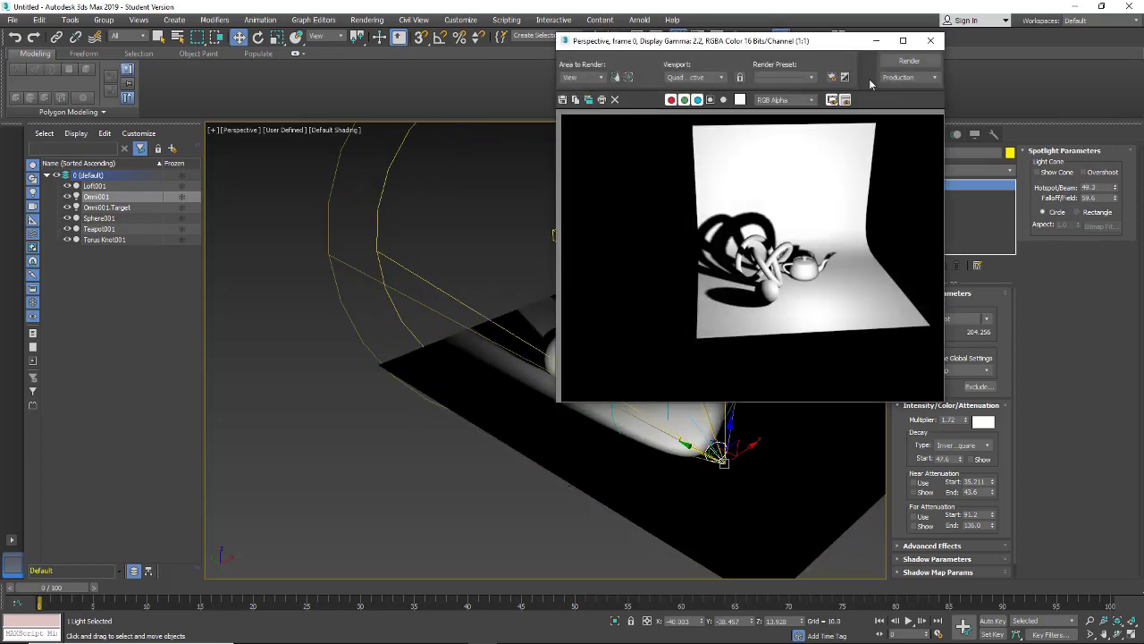
pyautogui.click(898, 62)
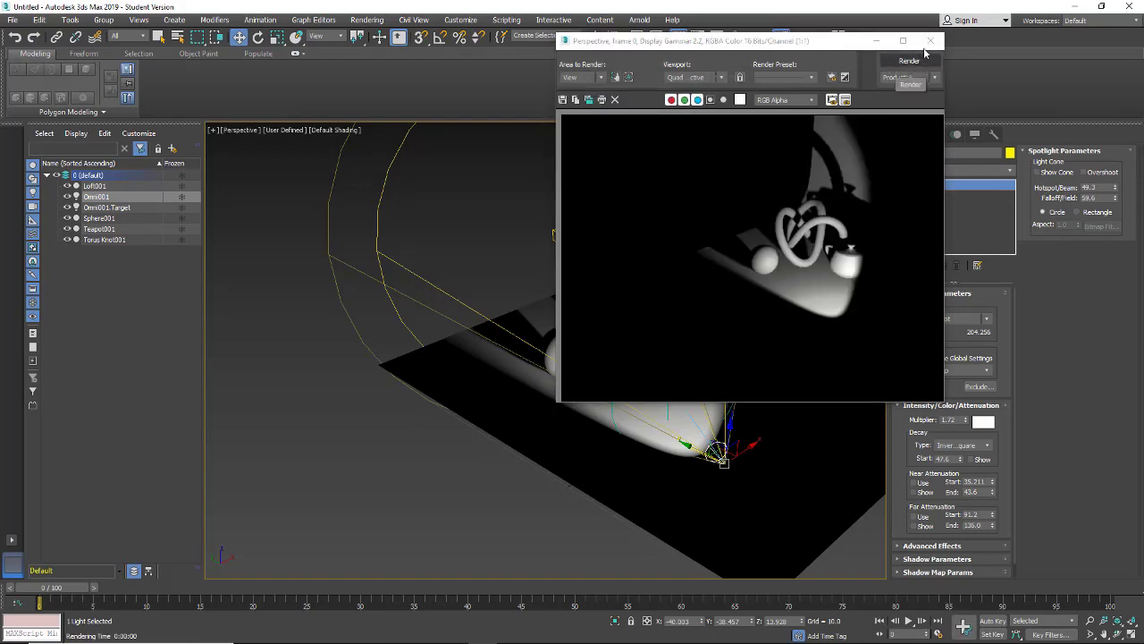
pyautogui.moveTo(820, 47)
pyautogui.mouseDown()
pyautogui.moveTo(313, 106)
pyautogui.moveTo(385, 104)
pyautogui.mouseUp()
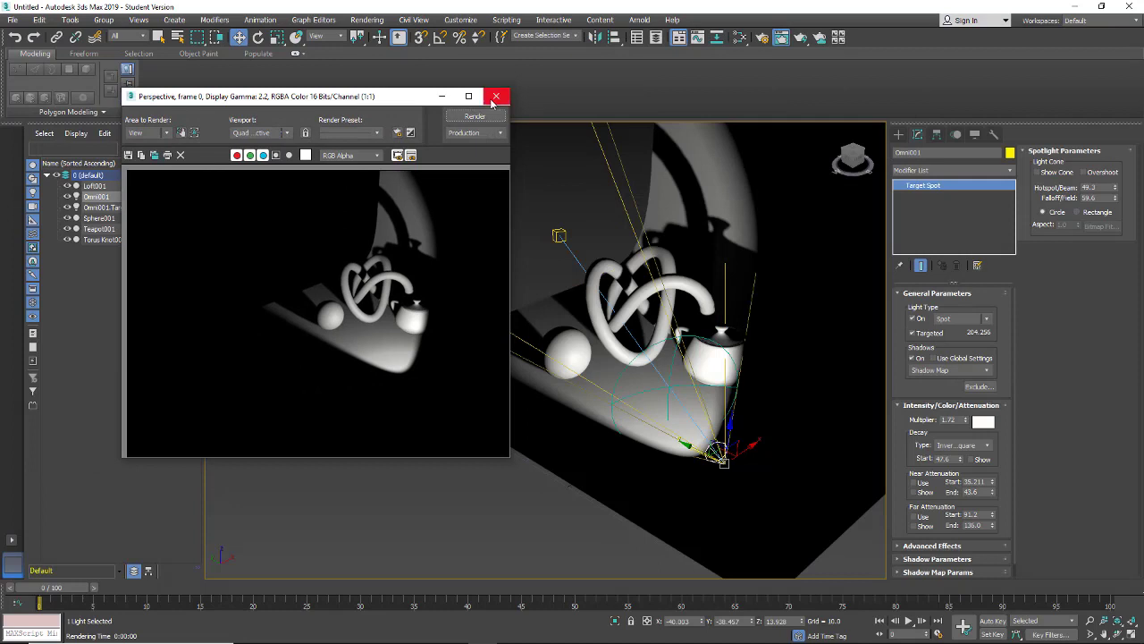
pyautogui.click(495, 96)
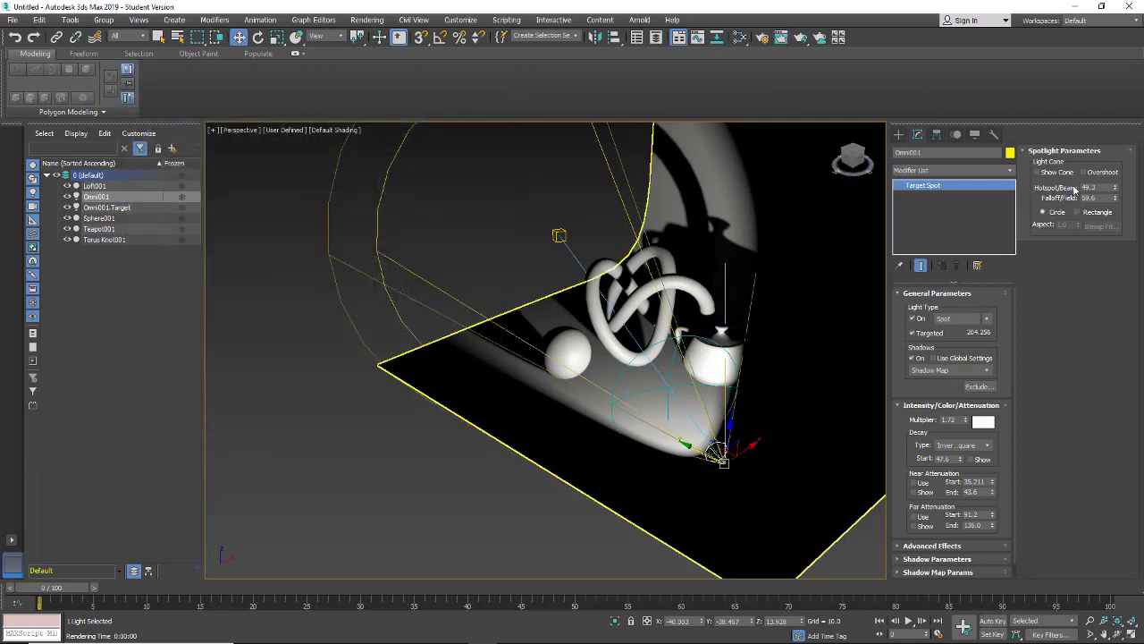
# Narrow the spotlight cone's hotspot while keeping the falloff, and switch the cone shape to Rectangle.
pyautogui.moveTo(1113, 189); pyautogui.dragTo(1105, 239)
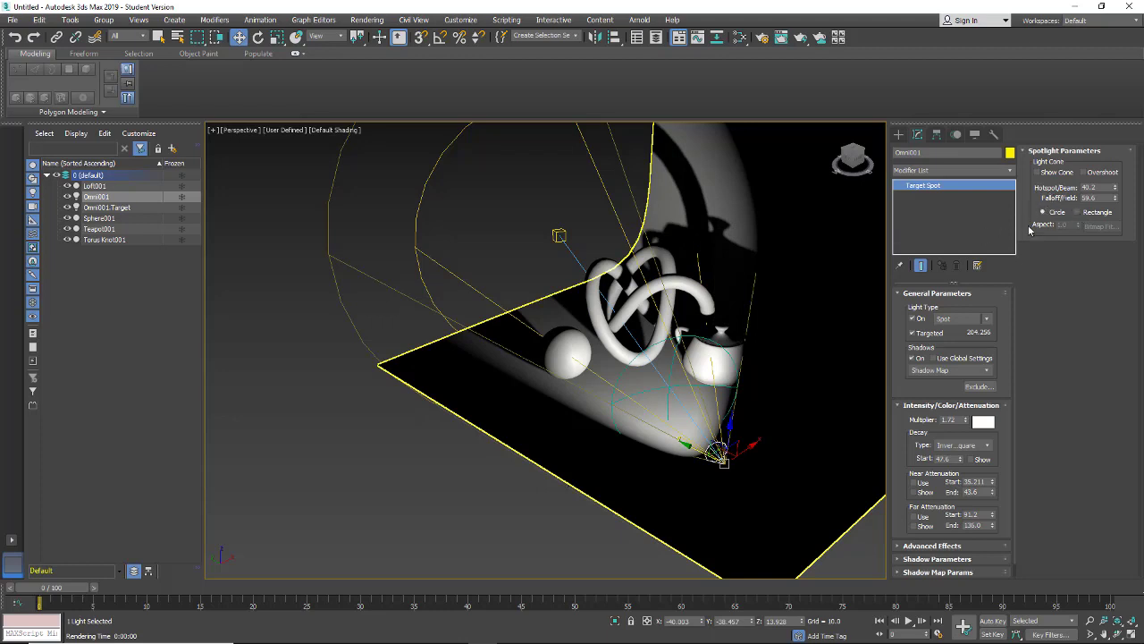
pyautogui.click(1076, 212)
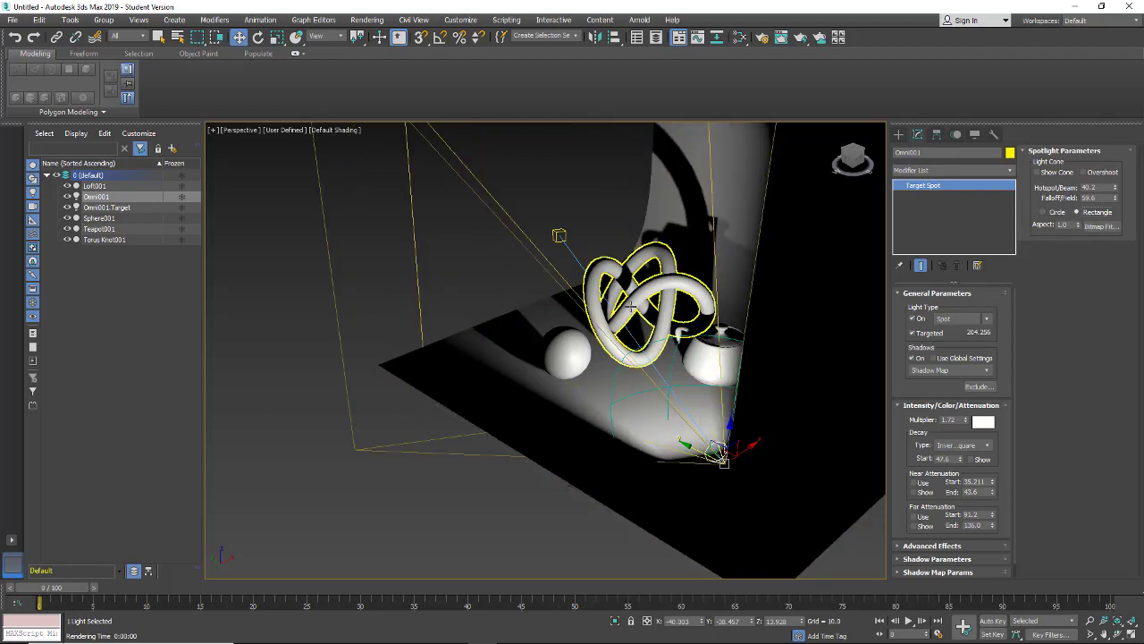
pyautogui.keyDown('alt'); pyautogui.moveTo(617, 304); pyautogui.dragTo(578, 447, button='middle'); pyautogui.keyUp('alt')
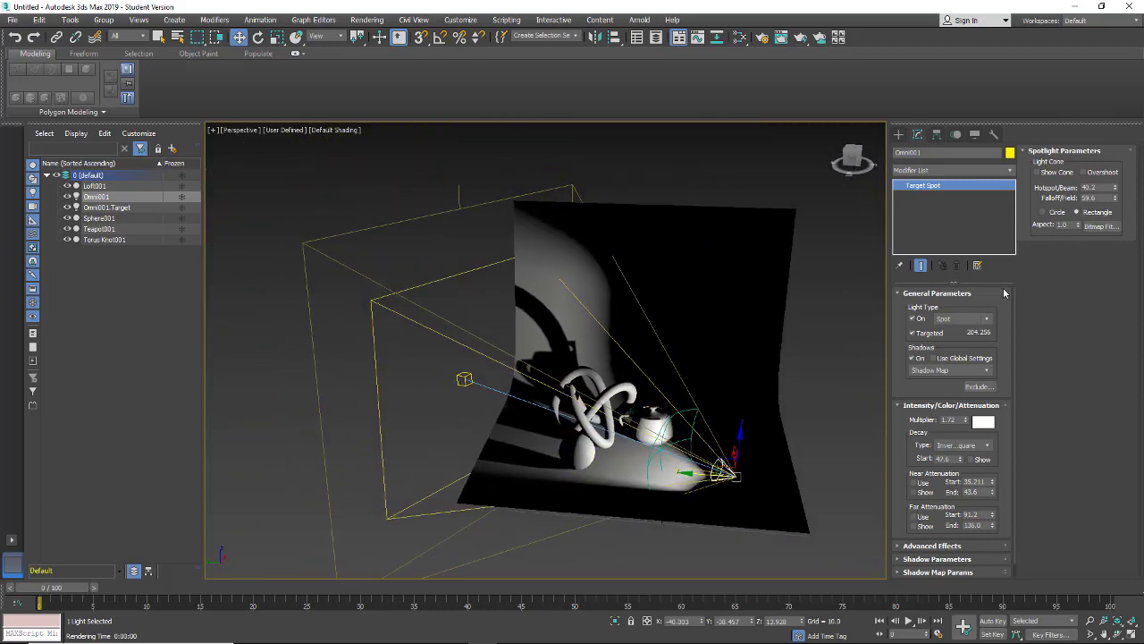
pyautogui.keyDown('alt'); pyautogui.moveTo(727, 481); pyautogui.dragTo(761, 332, button='middle'); pyautogui.keyUp('alt')
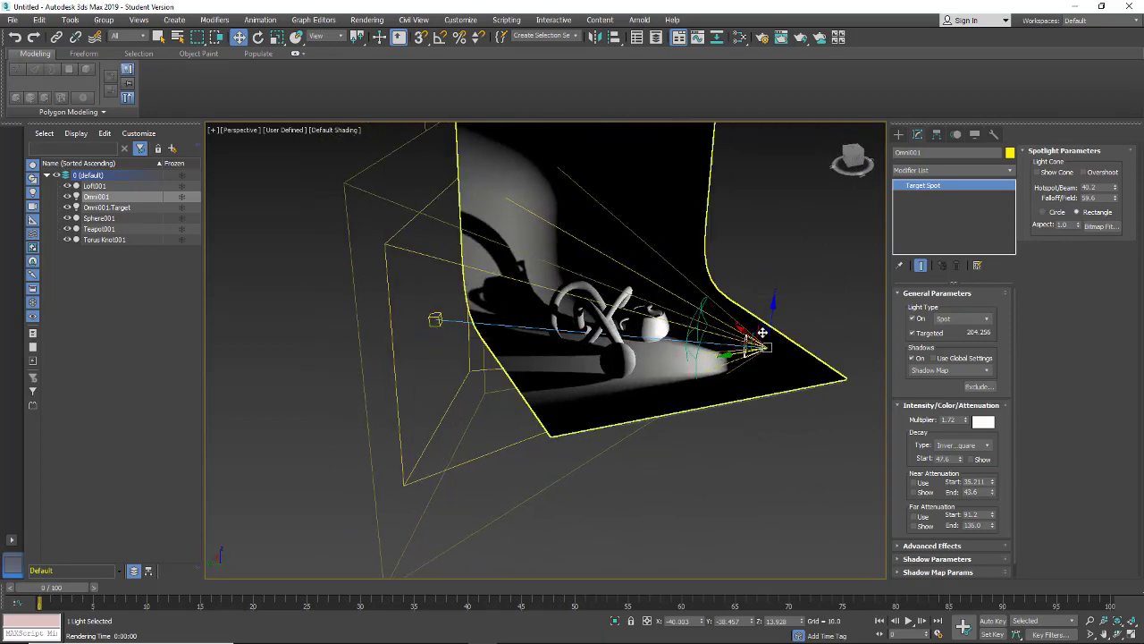
# Move the spotlight farther back from the objects to about Y -104 and adjust its height to about Z 25.
pyautogui.moveTo(762, 332)
pyautogui.mouseDown()
pyautogui.moveTo(775, 372)
pyautogui.moveTo(772, 355)
pyautogui.moveTo(767, 404)
pyautogui.moveTo(769, 332)
pyautogui.moveTo(765, 343)
pyautogui.mouseUp()
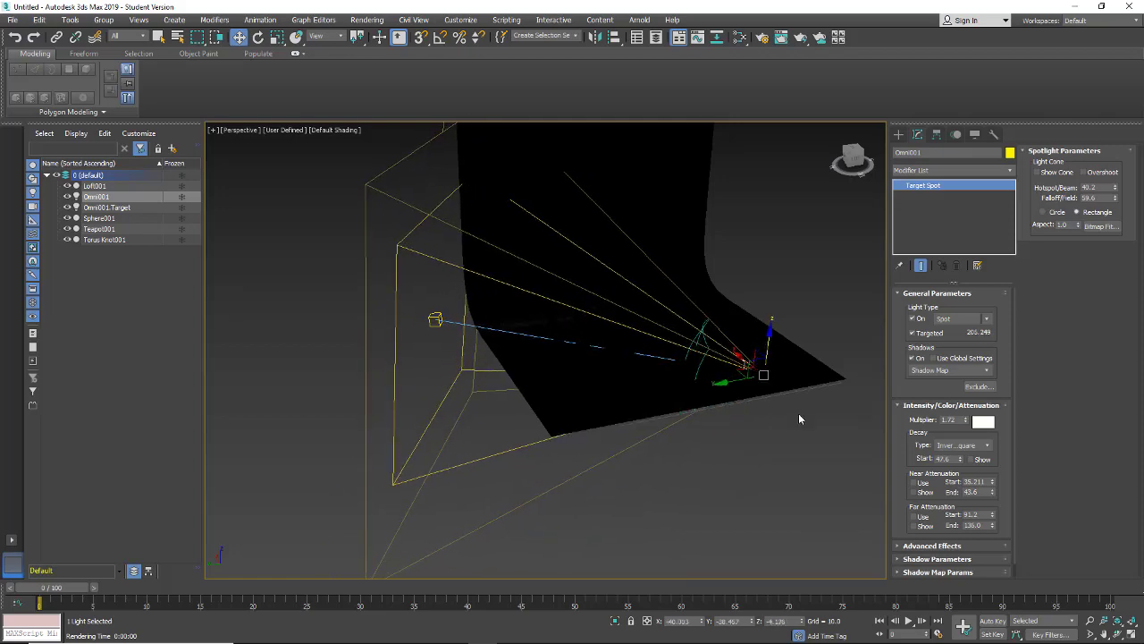
pyautogui.keyDown('alt'); pyautogui.moveTo(799, 419); pyautogui.dragTo(731, 403, button='middle'); pyautogui.keyUp('alt')
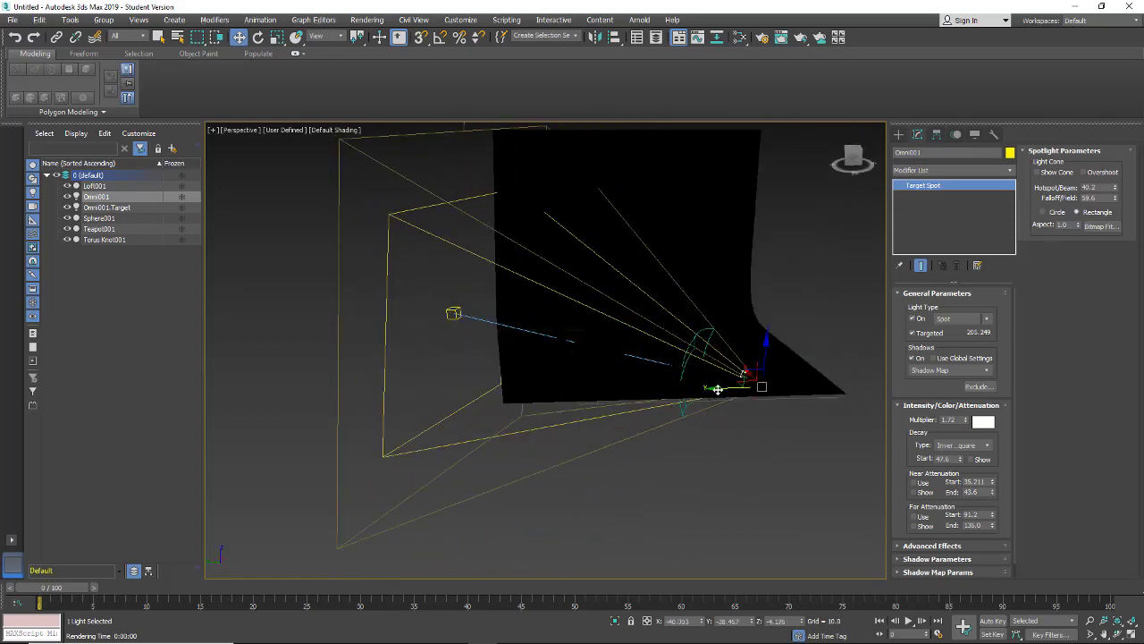
pyautogui.moveTo(717, 390); pyautogui.dragTo(827, 398)
pyautogui.keyDown('alt'); pyautogui.moveTo(833, 445); pyautogui.dragTo(813, 431, button='middle'); pyautogui.keyUp('alt')
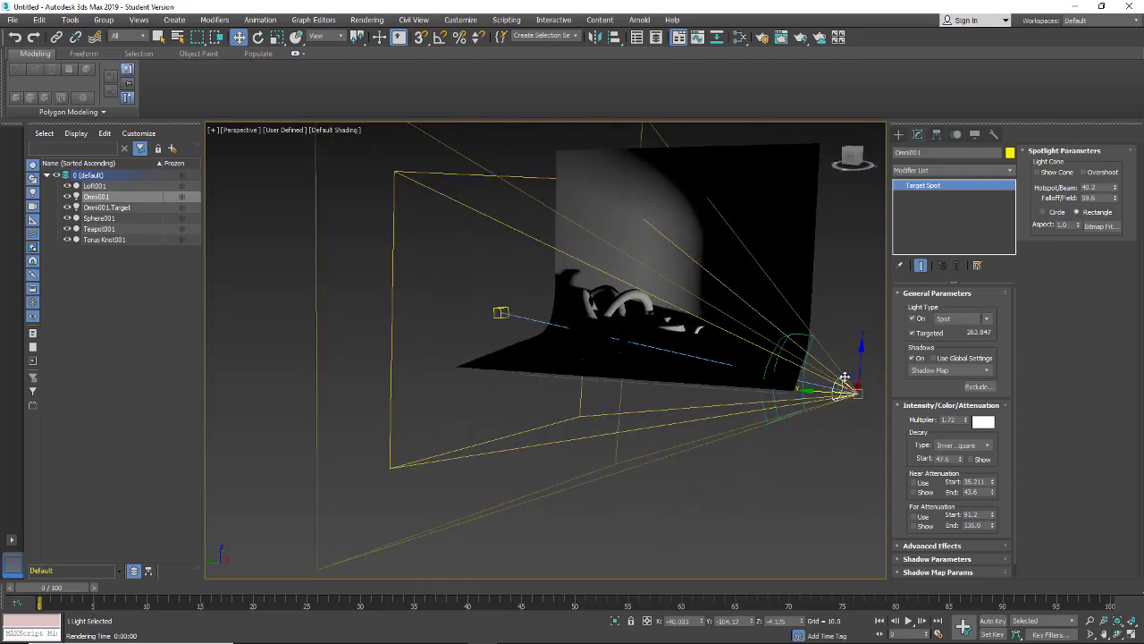
pyautogui.moveTo(844, 378); pyautogui.dragTo(853, 348)
pyautogui.keyDown('alt'); pyautogui.moveTo(772, 475); pyautogui.dragTo(812, 470, button='middle'); pyautogui.keyUp('alt')
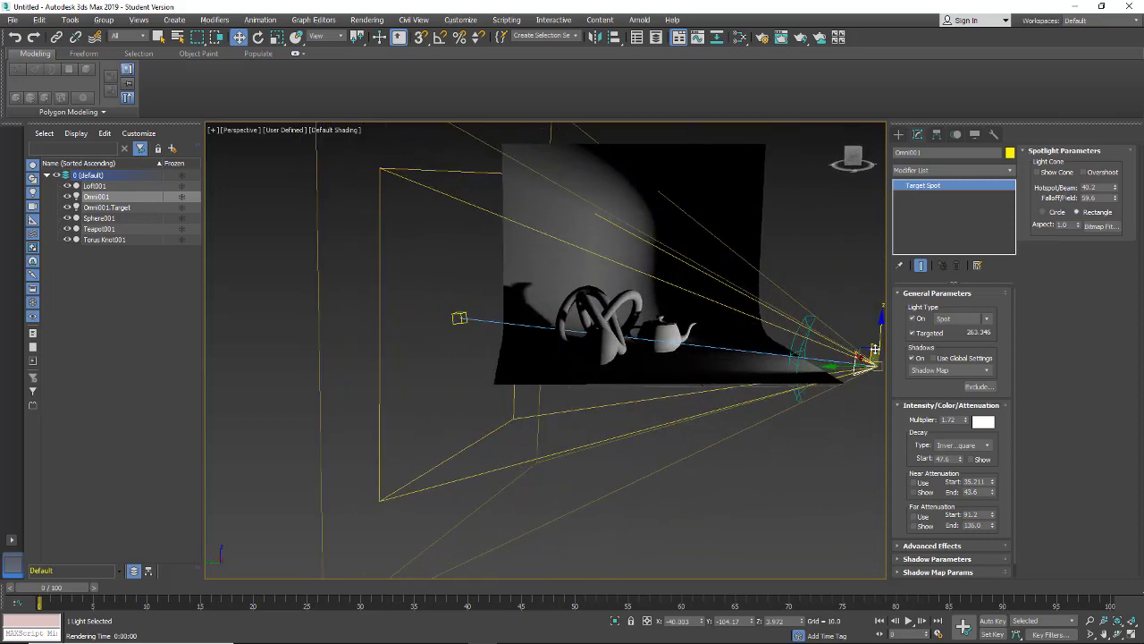
pyautogui.moveTo(880, 335); pyautogui.dragTo(876, 340)
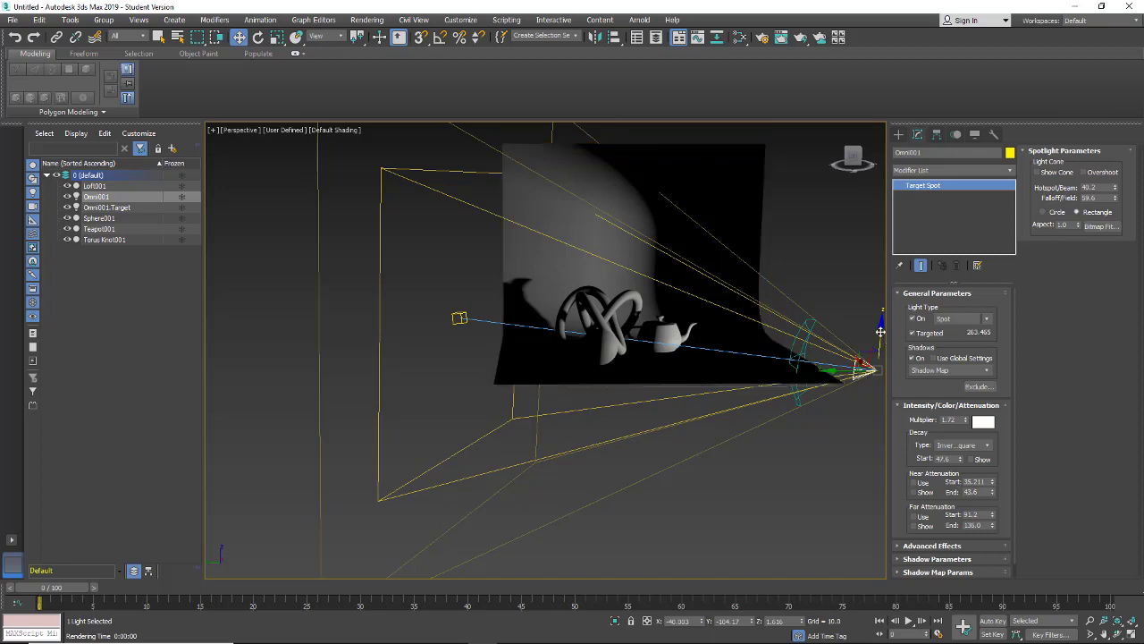
pyautogui.moveTo(883, 334); pyautogui.dragTo(869, 288)
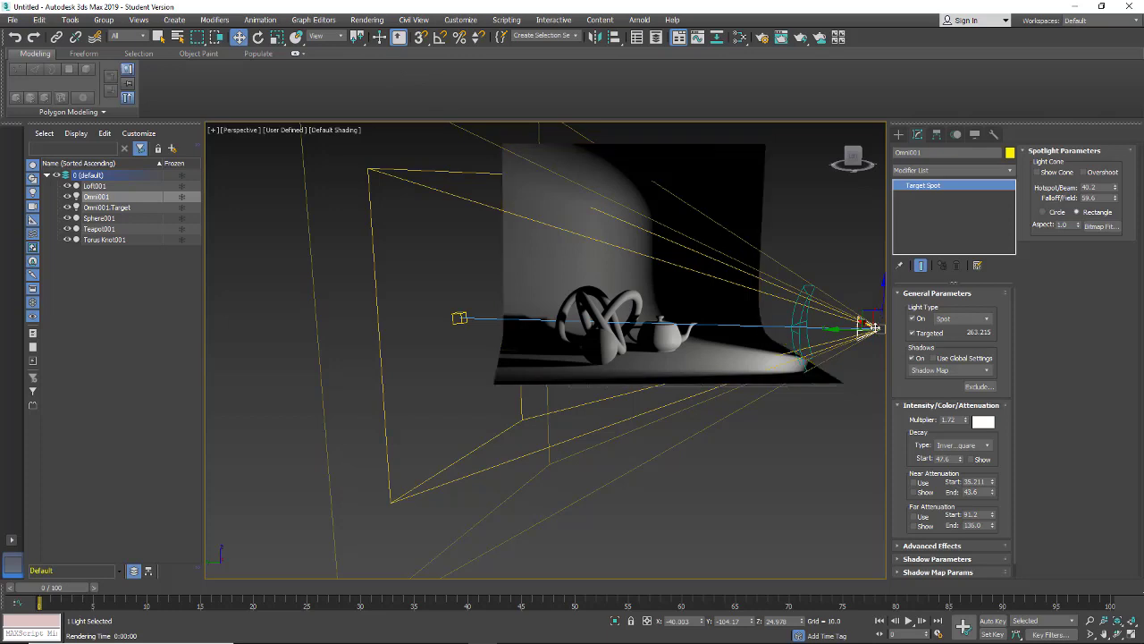
# Change the light type to Directional and compare the Circle and Rectangle beam shapes, keeping Rectangle with an aspect of 1.0.
pyautogui.click(960, 320)
pyautogui.click(960, 342)
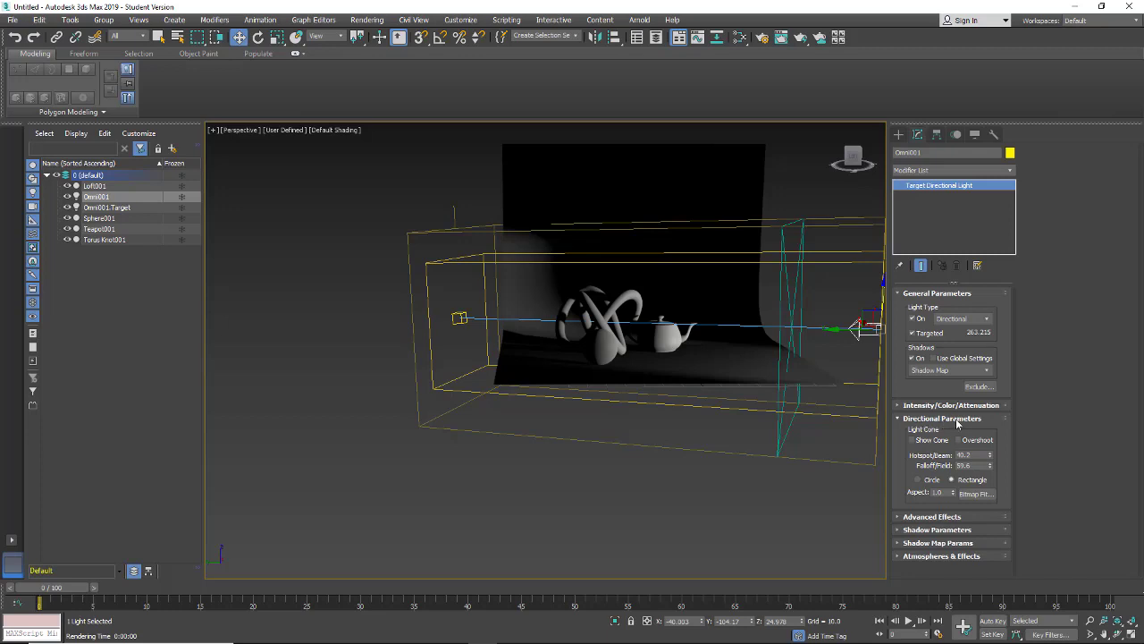
pyautogui.click(918, 480)
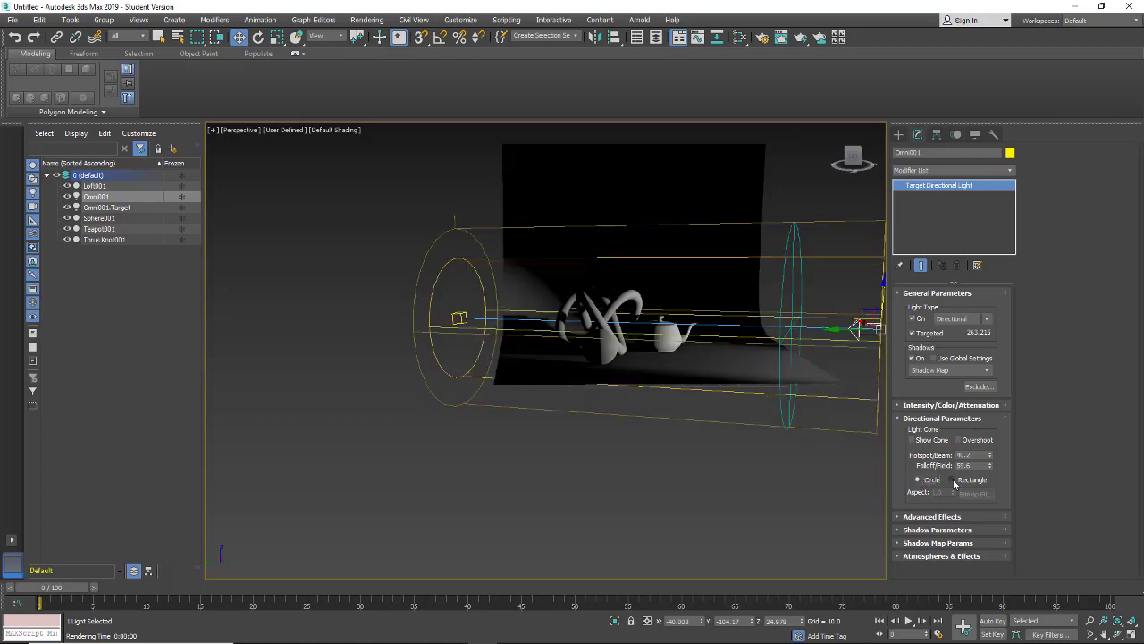
pyautogui.click(953, 480)
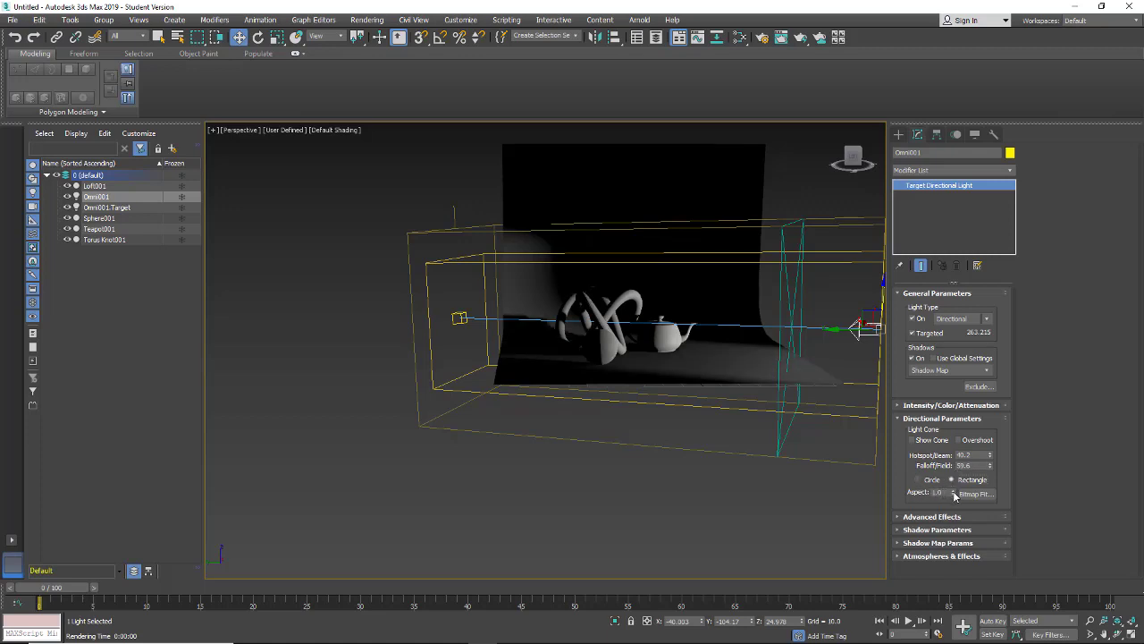
pyautogui.moveTo(955, 494); pyautogui.dragTo(906, 490)
# Raise the directional light to about Z 68 and set its object shadow density to about 0.72.
pyautogui.click(900, 420)
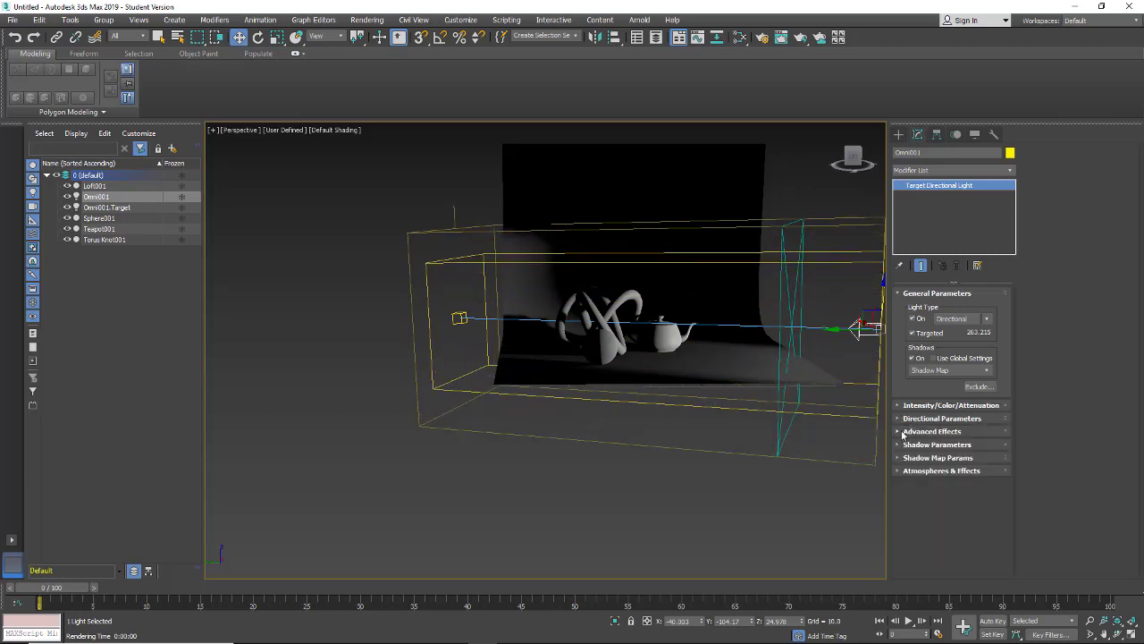
pyautogui.click(900, 445)
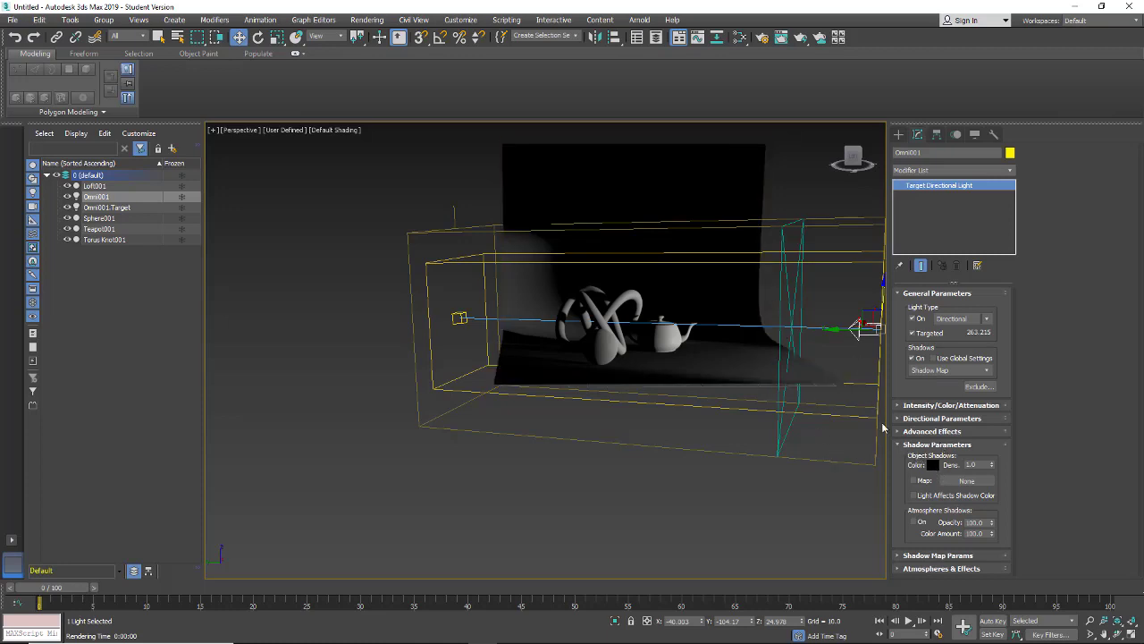
pyautogui.keyDown('alt'); pyautogui.moveTo(691, 474); pyautogui.dragTo(854, 427, button='middle'); pyautogui.keyUp('alt')
pyautogui.moveTo(871, 308); pyautogui.dragTo(866, 239)
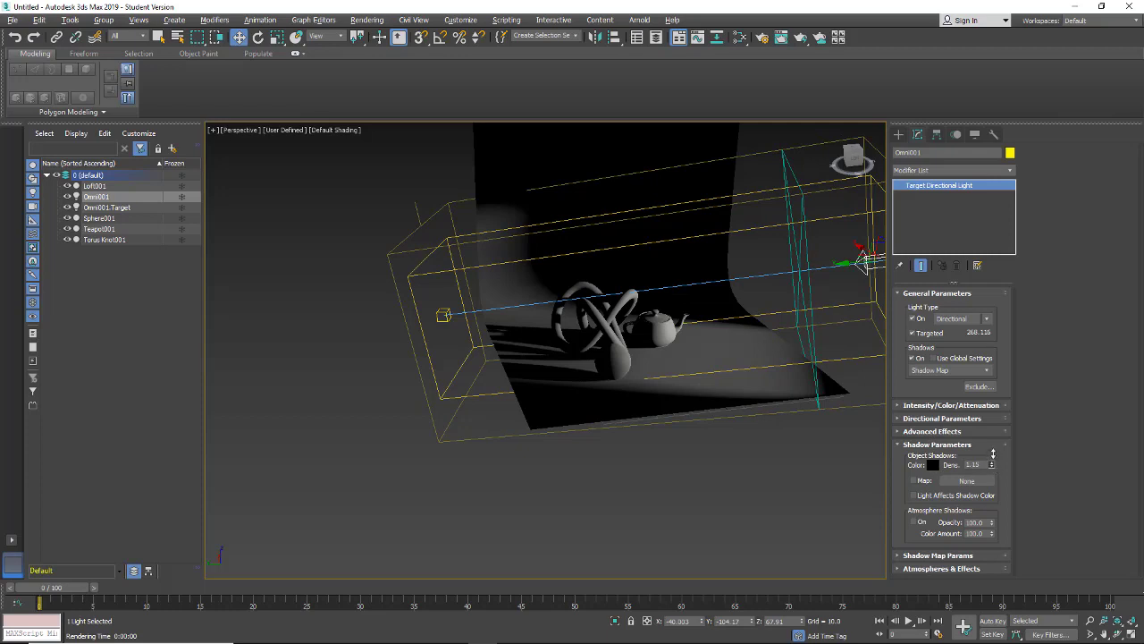
pyautogui.moveTo(992, 466)
pyautogui.mouseDown()
pyautogui.moveTo(988, 509)
pyautogui.moveTo(993, 486)
pyautogui.mouseUp()
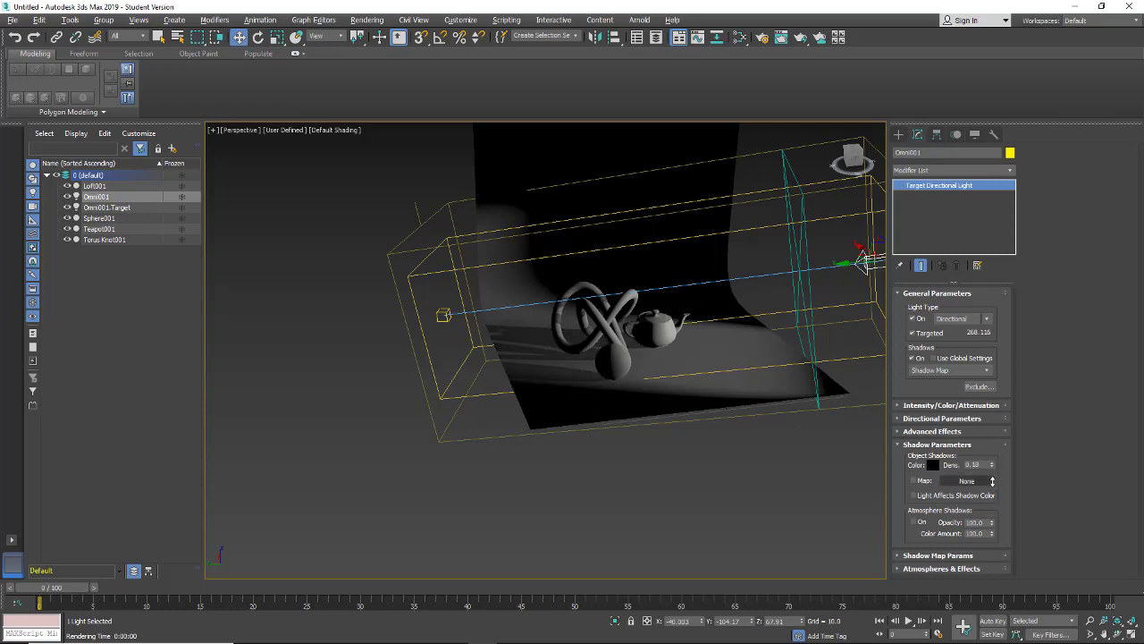
# Change the object shadow color to green with a Green value of 137 and set the shadow density to about 1.41.
pyautogui.click(933, 465)
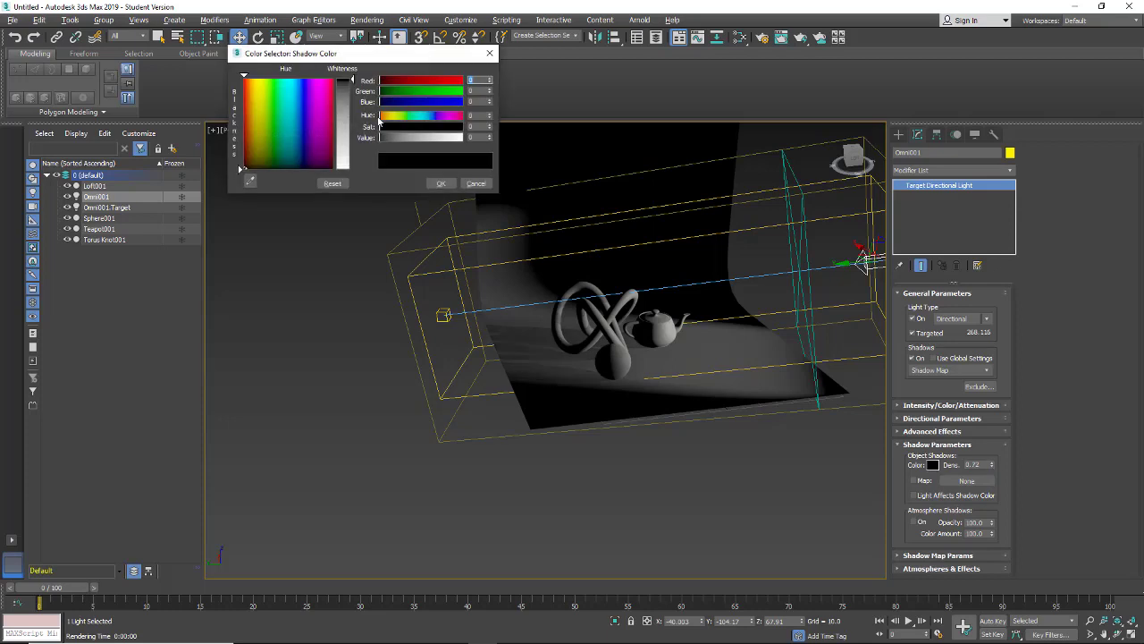
pyautogui.click(422, 89)
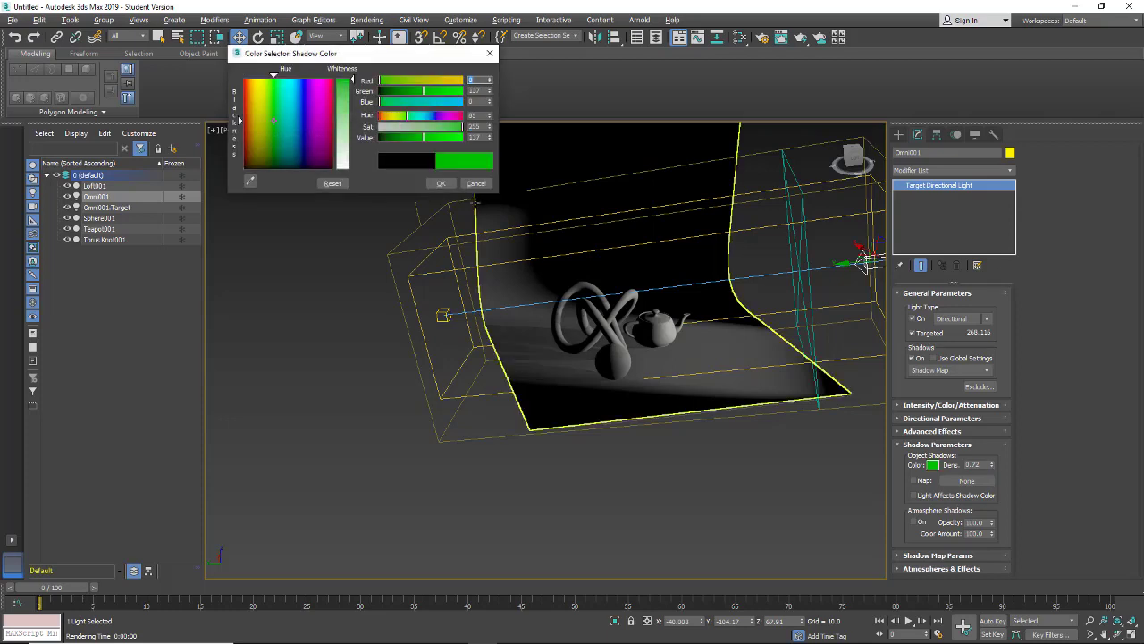
pyautogui.click(441, 182)
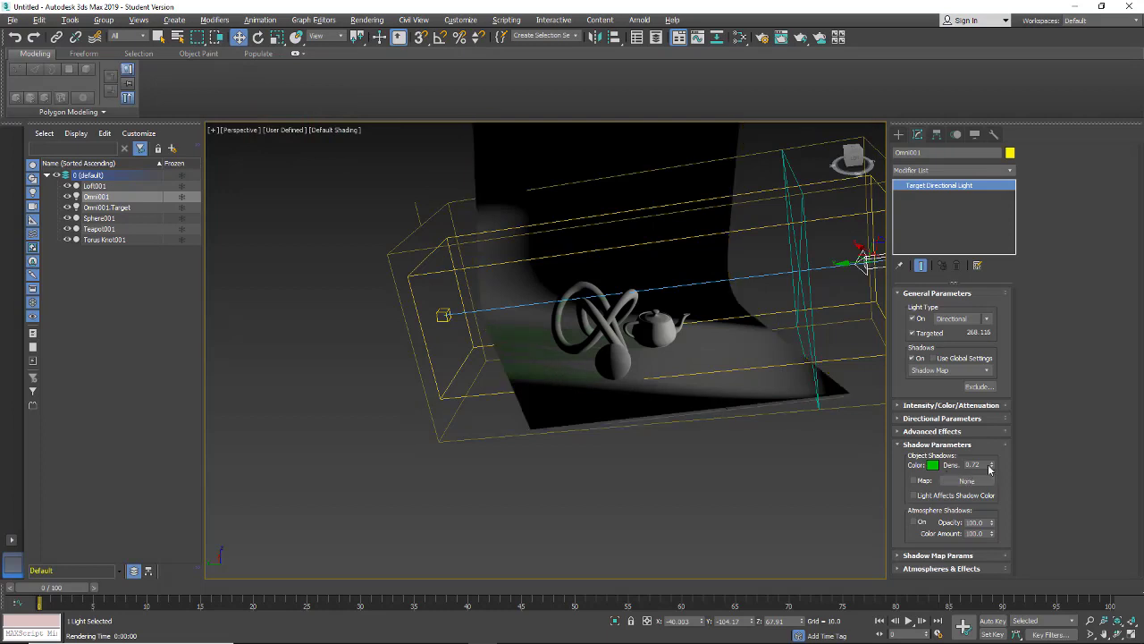
pyautogui.moveTo(991, 465); pyautogui.dragTo(992, 436)
pyautogui.moveTo(989, 427); pyautogui.dragTo(986, 424)
# Enable the object shadow map with a Dent map assigned, and turn on Light Affects Shadow Color.
pyautogui.click(913, 481)
pyautogui.click(966, 481)
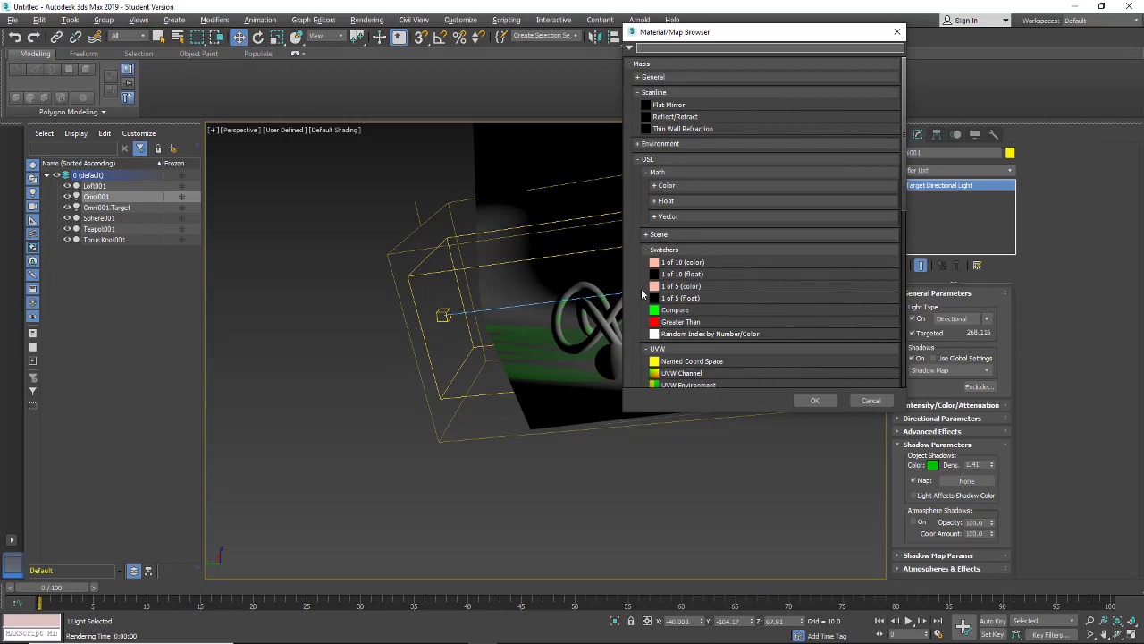
pyautogui.click(637, 78)
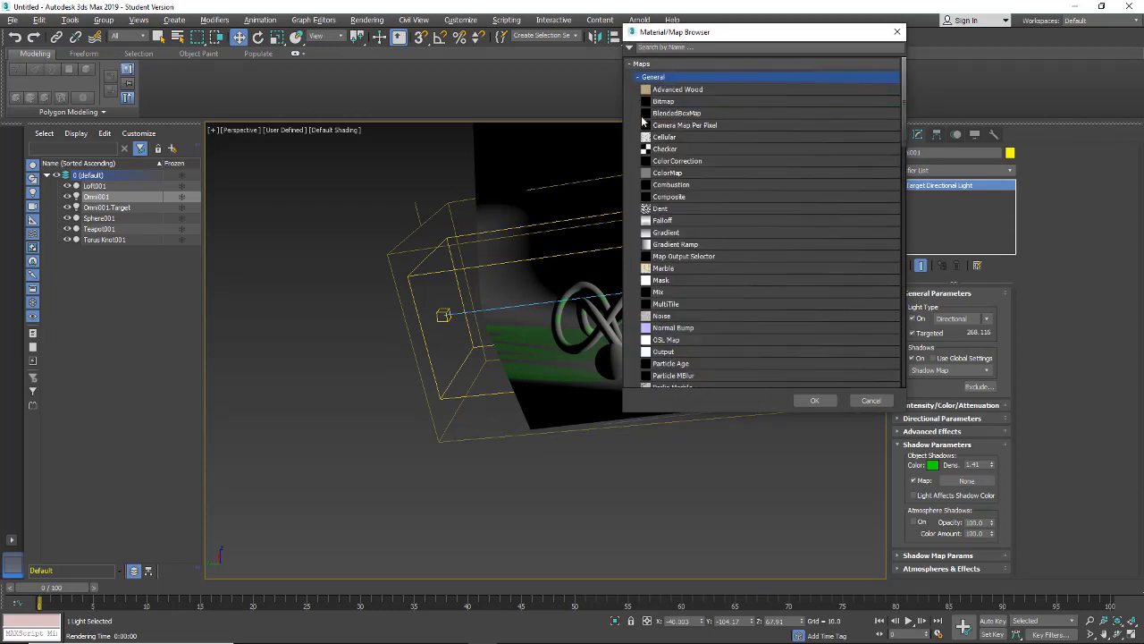
pyautogui.click(650, 210)
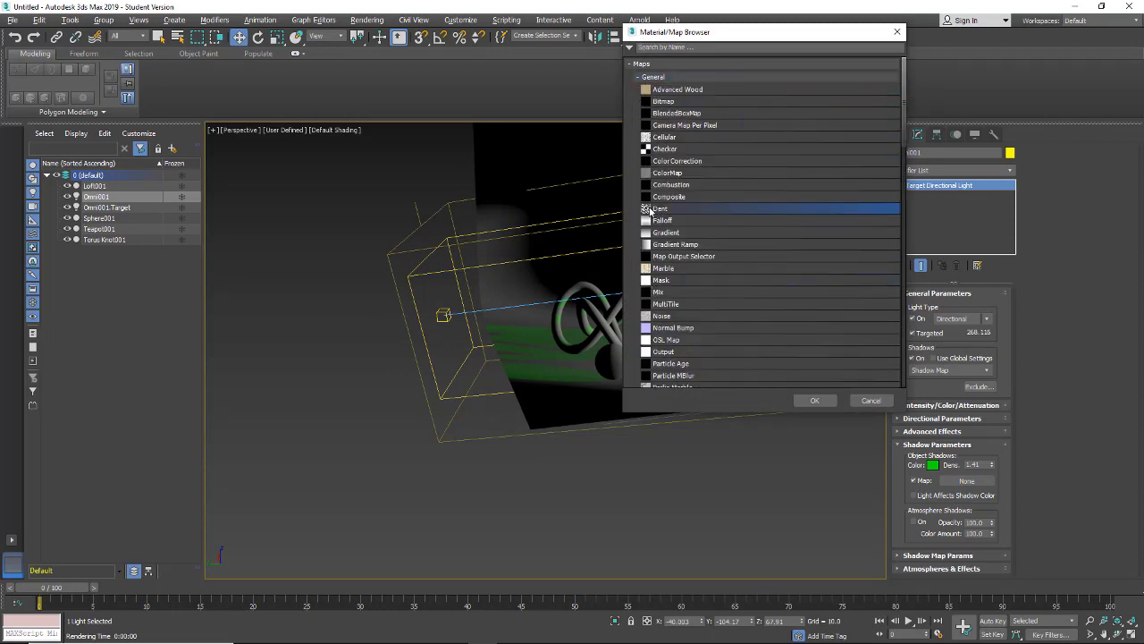
pyautogui.click(814, 400)
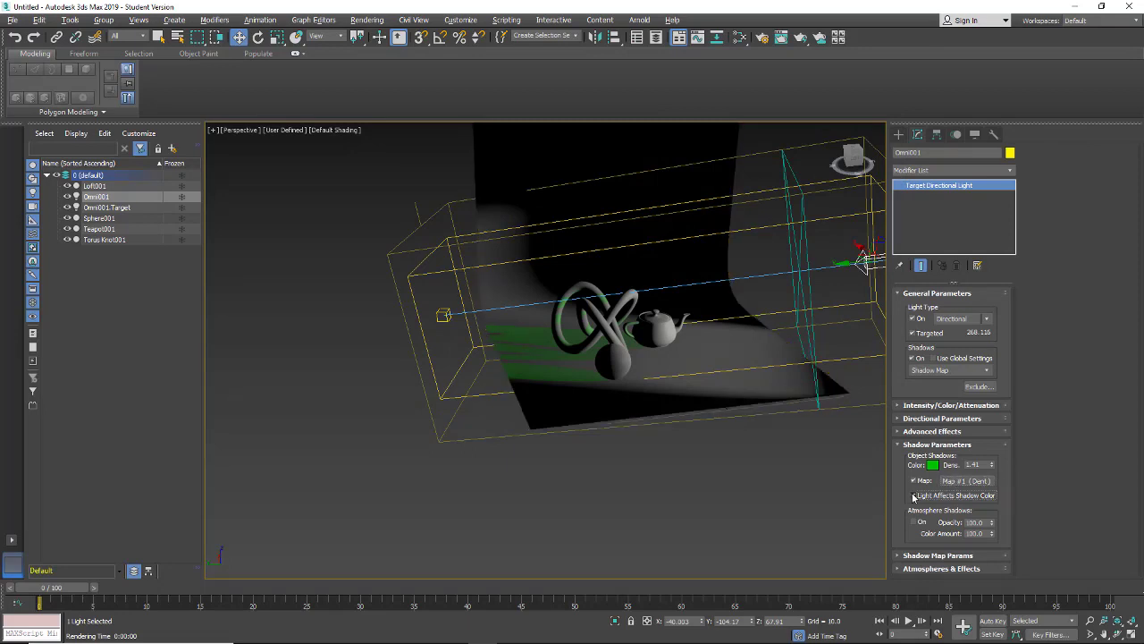
pyautogui.click(912, 494)
# Render a closer perspective view of the objects to check the mapped shadows.
pyautogui.click(782, 37)
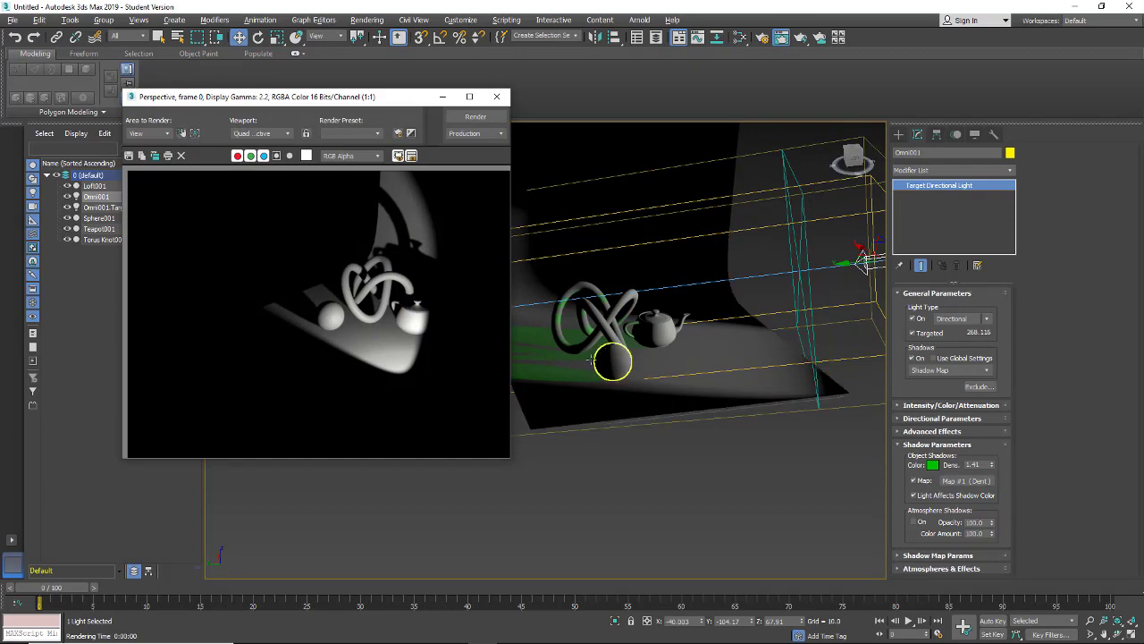
pyautogui.scroll(3, 585, 351)
pyautogui.scroll(5, 585, 352)
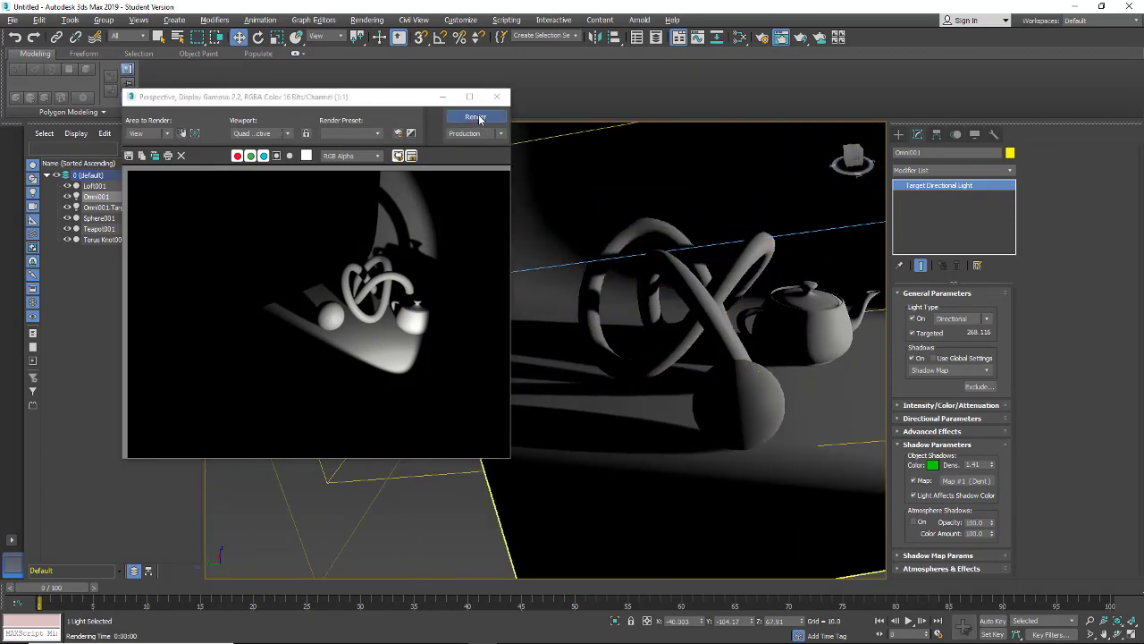
pyautogui.click(477, 115)
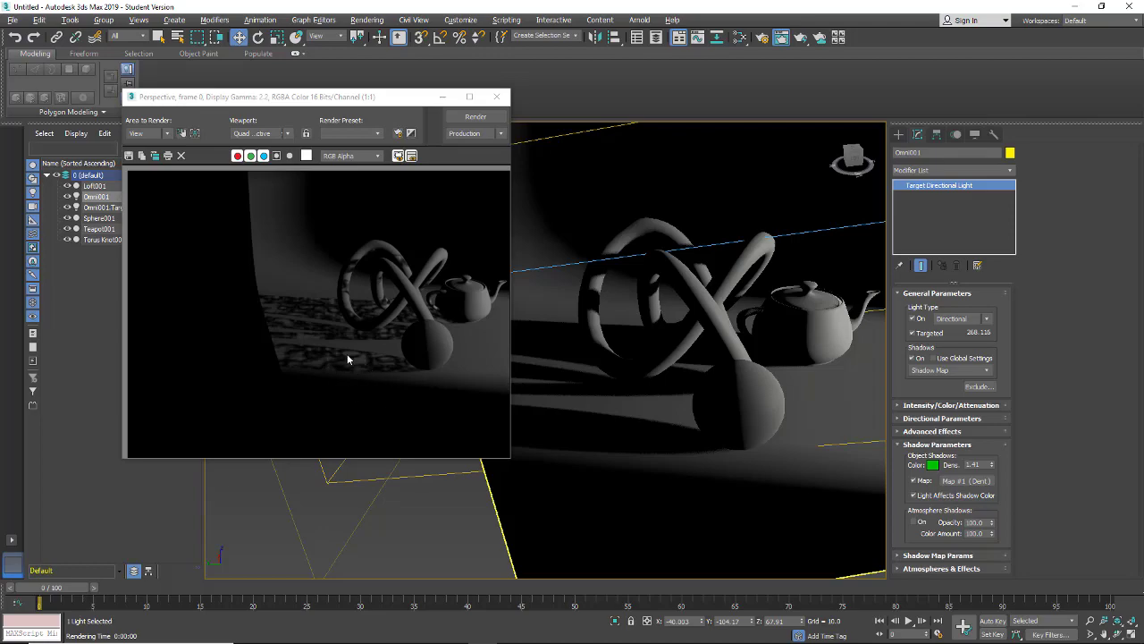